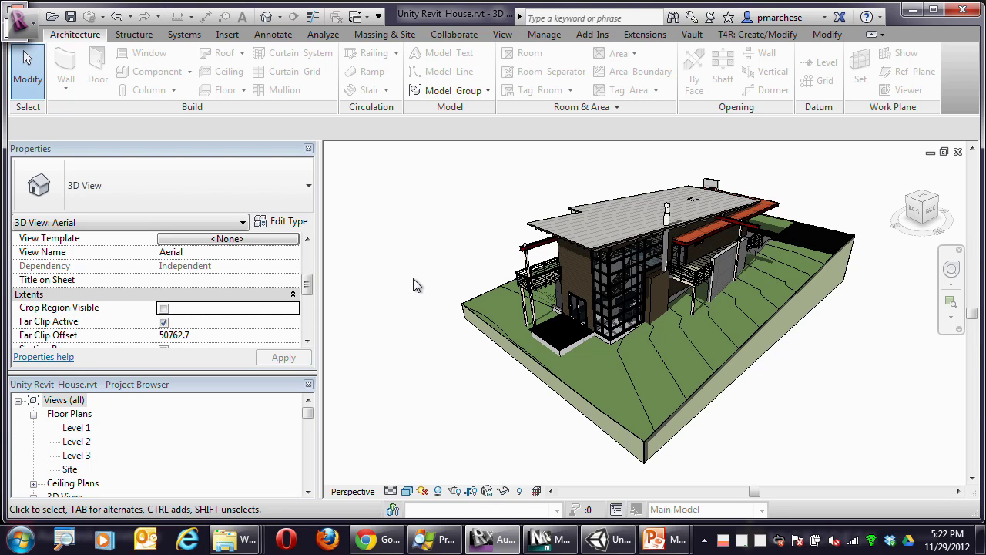
# Step: Review the export formats for the house model and open the Suite Workflows manager
pyautogui.click(19, 19)
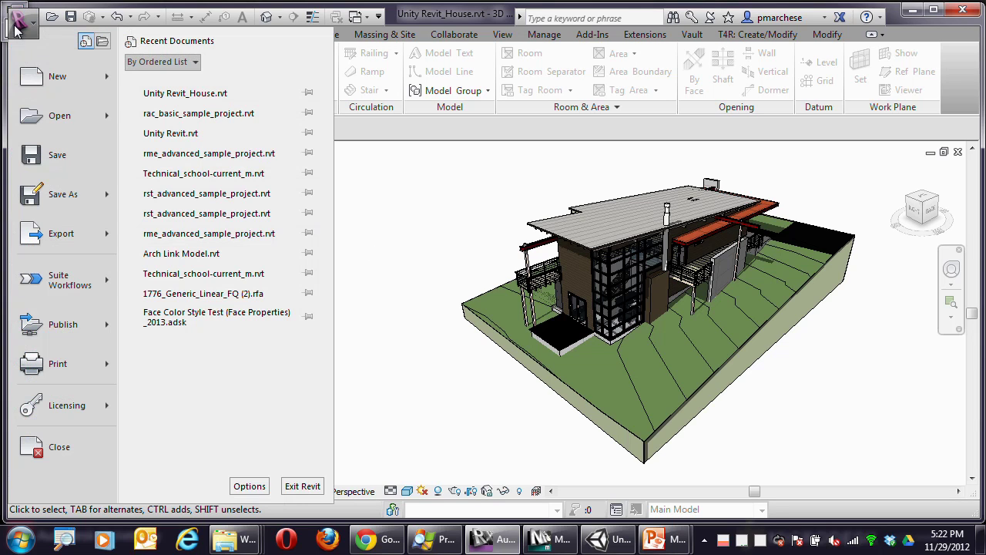
pyautogui.moveTo(54, 233)
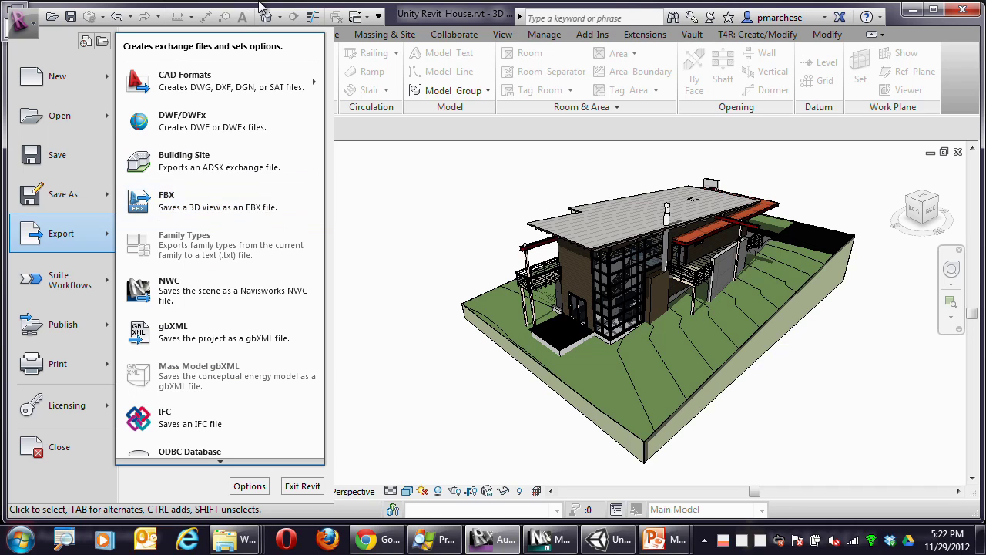
pyautogui.click(69, 289)
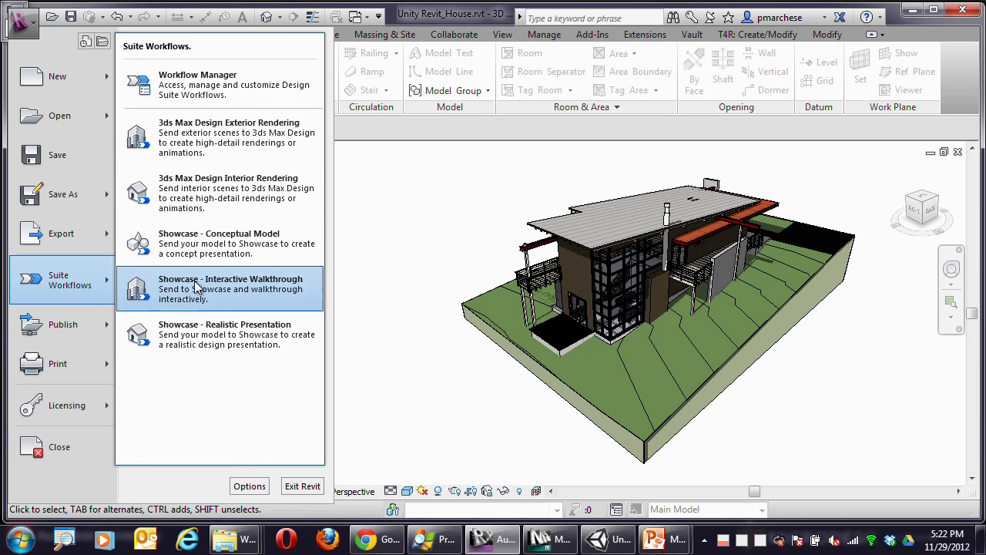
pyautogui.click(217, 123)
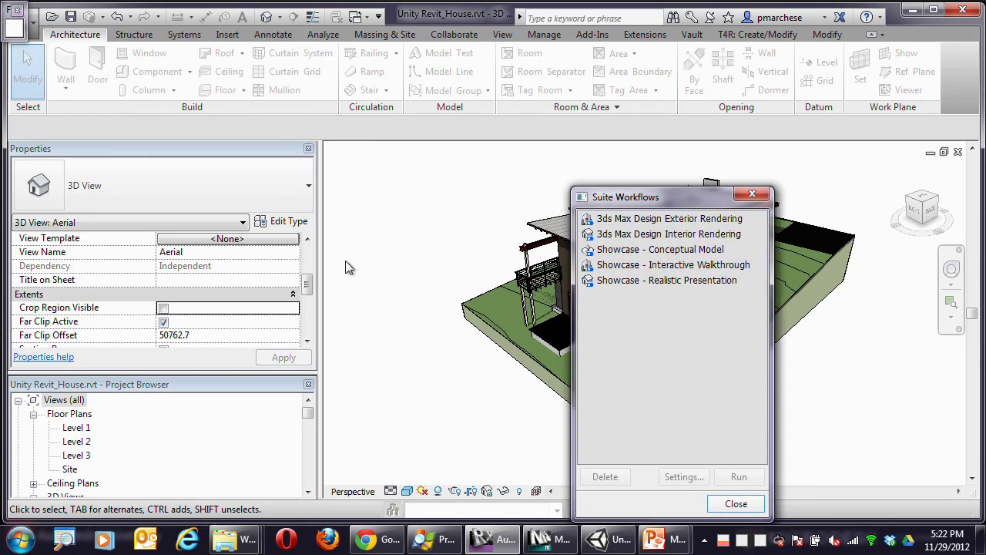
# Step: Review the settings of the 3ds Max Design Exterior Rendering workflow, then close the settings and the workflow manager
pyautogui.moveTo(655, 199); pyautogui.dragTo(548, 134)
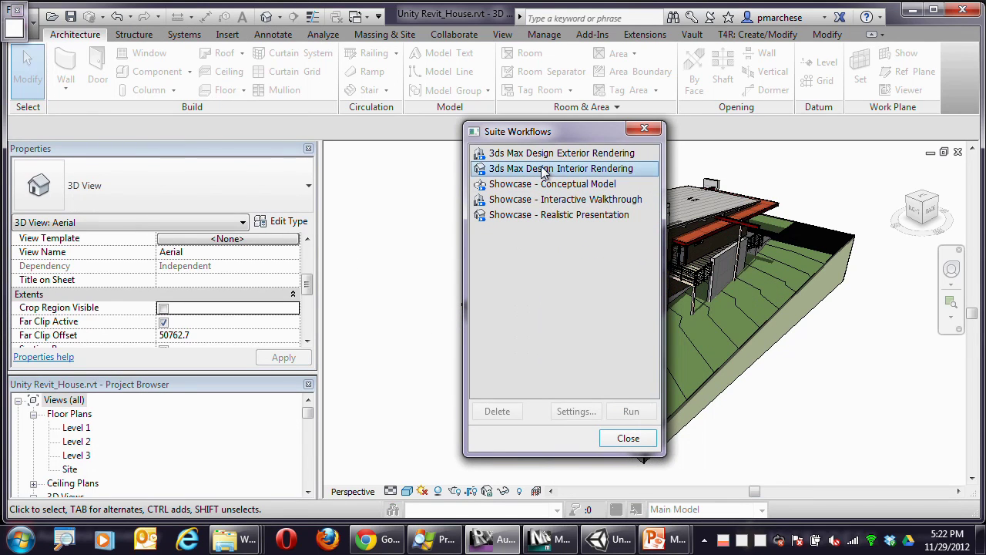
pyautogui.click(577, 411)
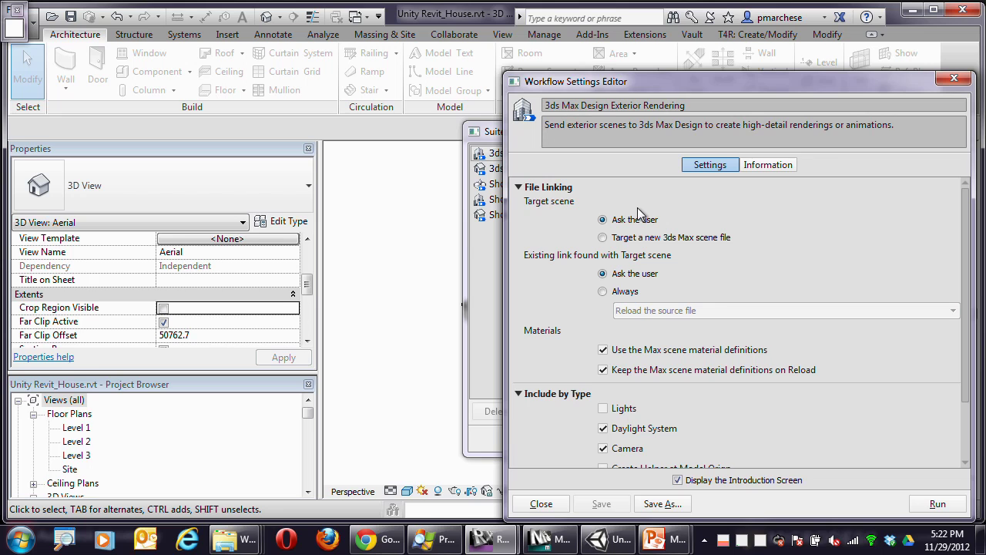
pyautogui.click(954, 77)
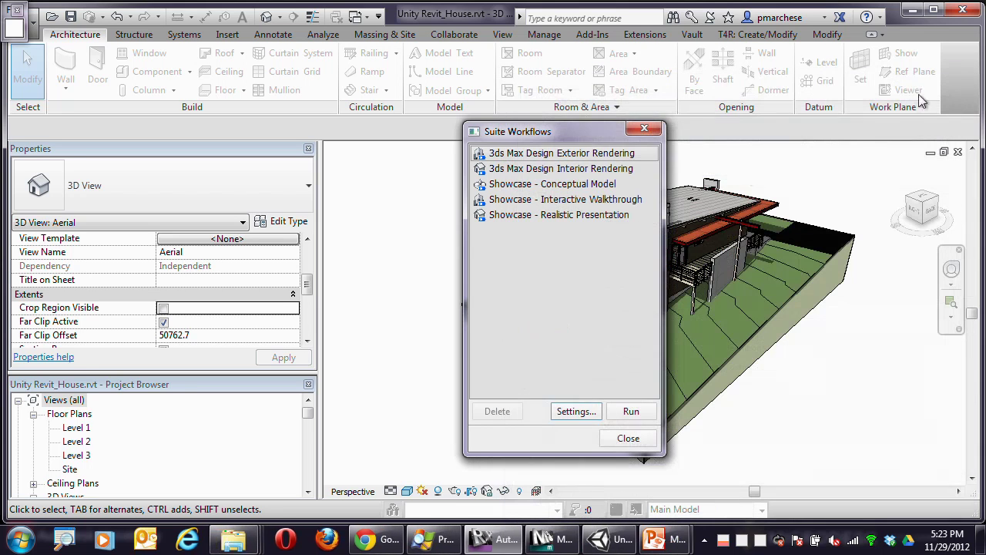
pyautogui.click(628, 438)
# Step: Switch to Unity and maximize its window
pyautogui.click(617, 538)
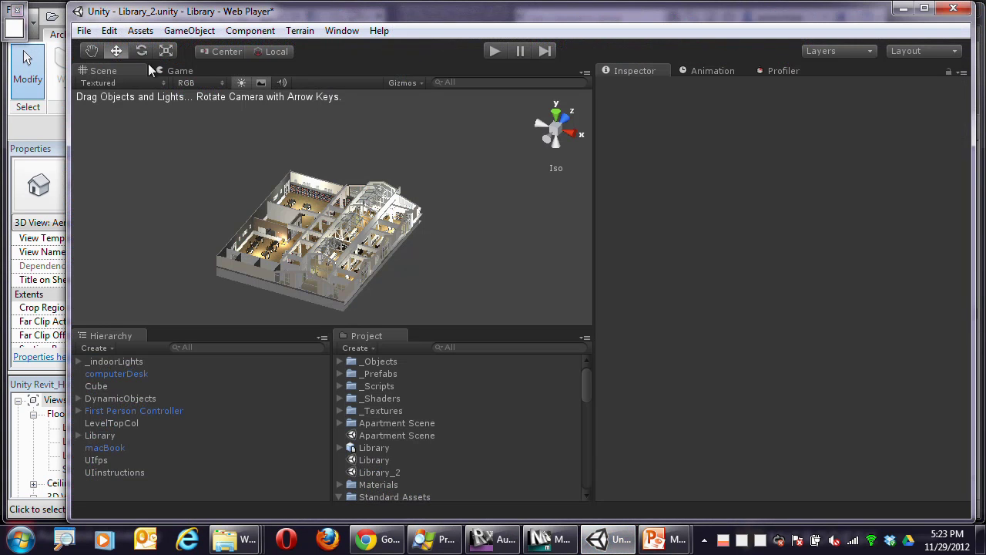
pyautogui.click(15, 8)
pyautogui.click(609, 538)
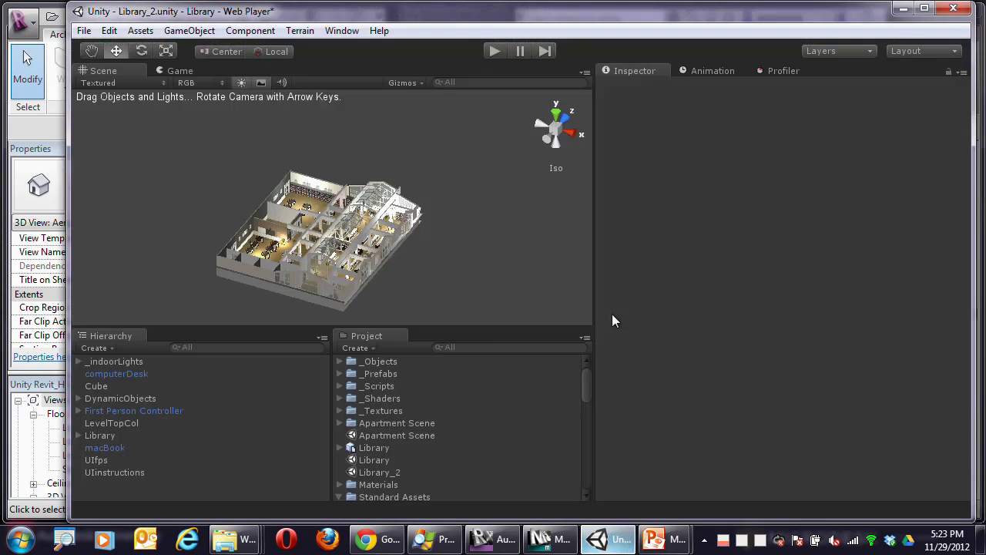
pyautogui.doubleClick(637, 11)
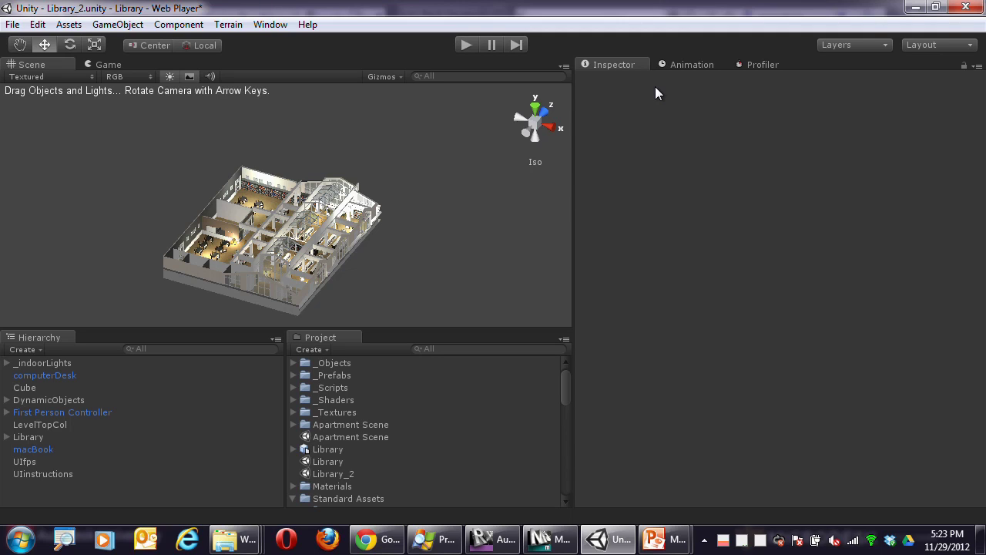
# Step: Create a new project at the default location New Unity Project 9, importing the Character Controller, Skyboxes and Terrain Assets packages
pyautogui.click(12, 24)
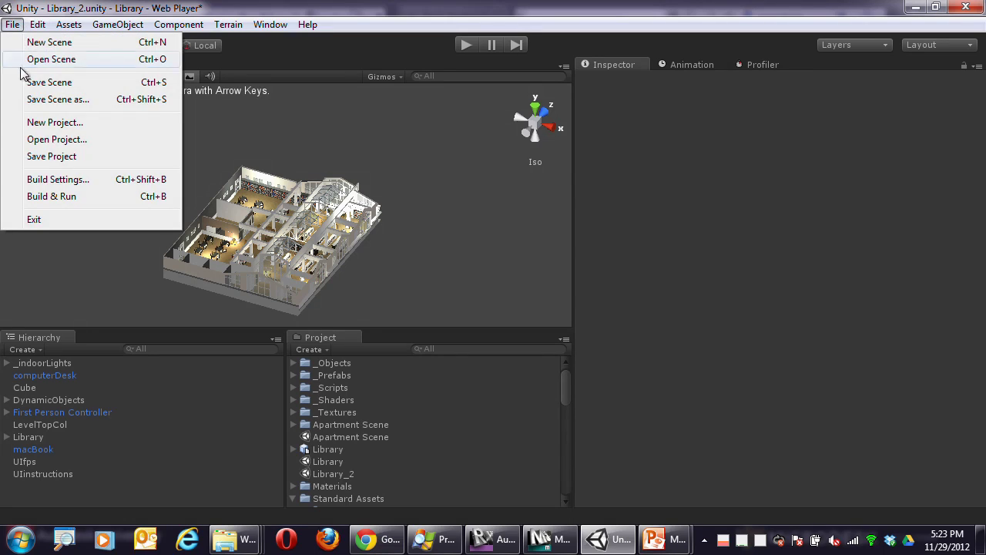
pyautogui.click(62, 125)
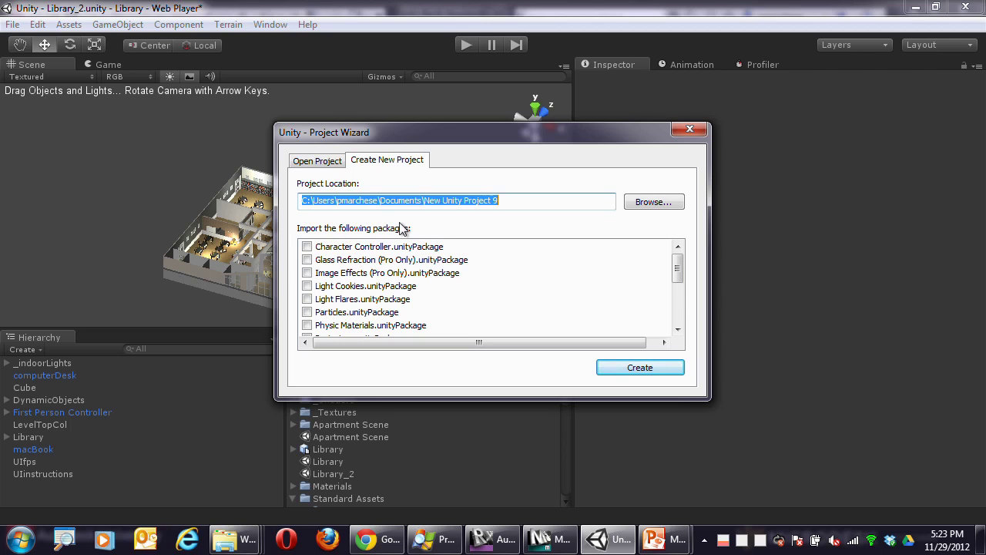
pyautogui.click(308, 247)
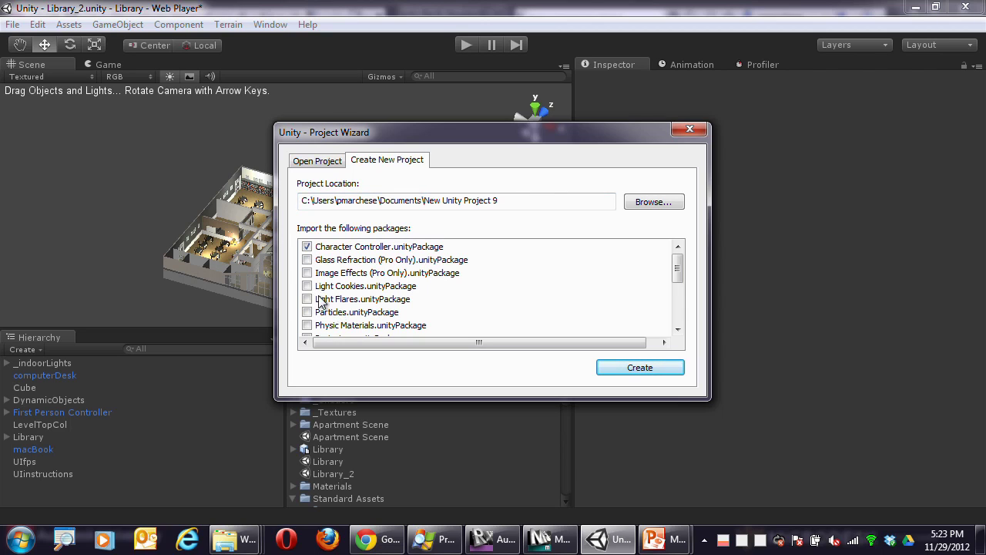
pyautogui.click(397, 300)
pyautogui.scroll(-1, 398, 302)
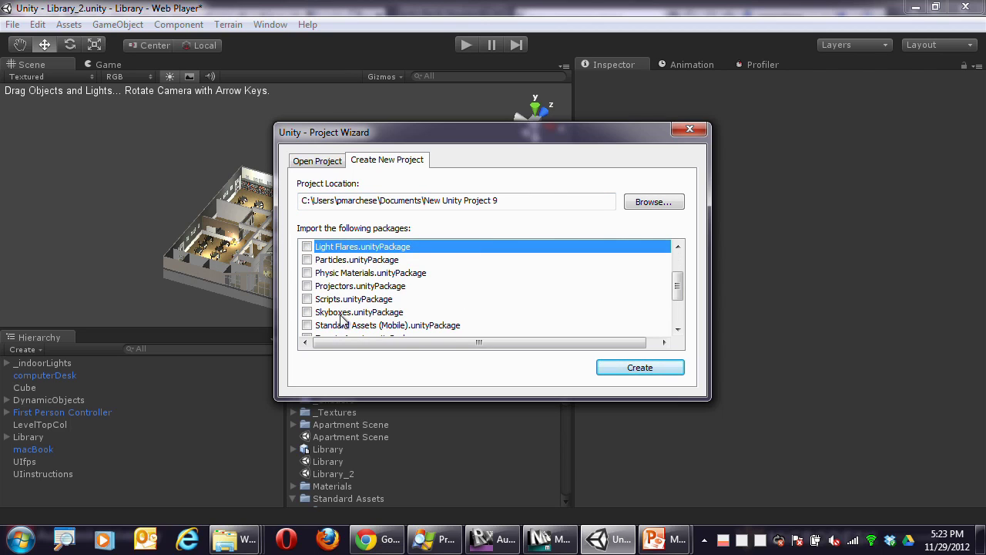
pyautogui.click(308, 312)
pyautogui.scroll(-2, 360, 311)
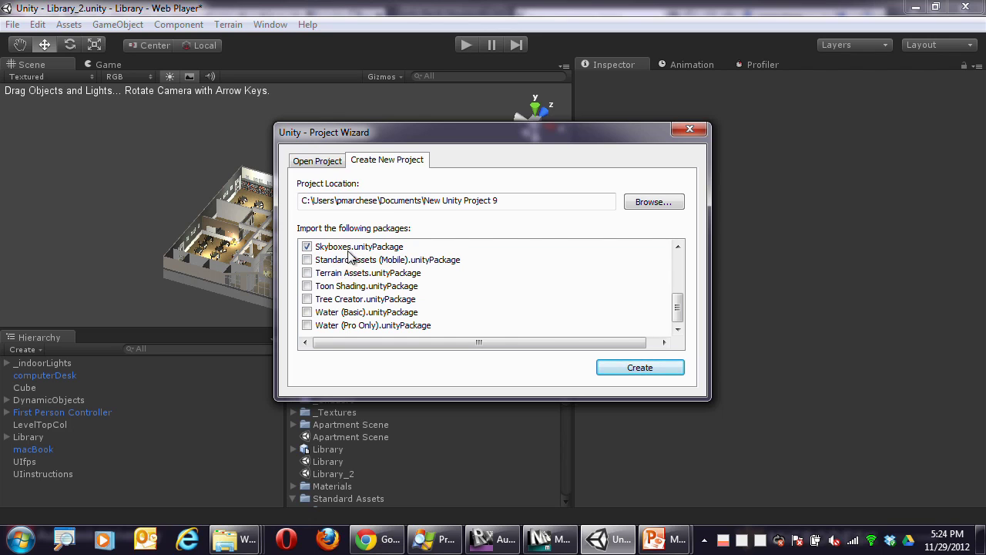
pyautogui.click(308, 274)
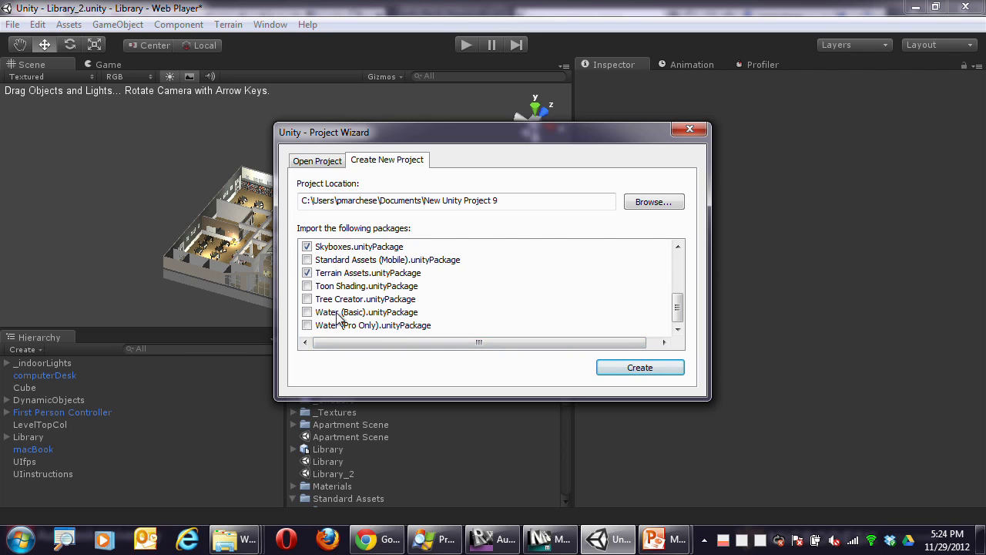
pyautogui.click(624, 367)
pyautogui.click(535, 300)
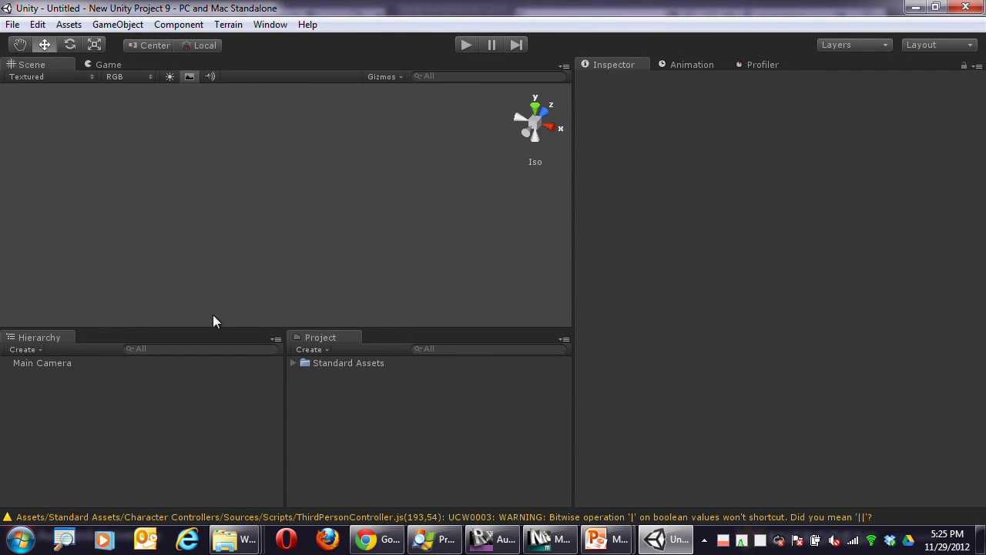
# Step: Examine the empty Scene view, the Game view and the draw modes available for the scene
pyautogui.click(31, 67)
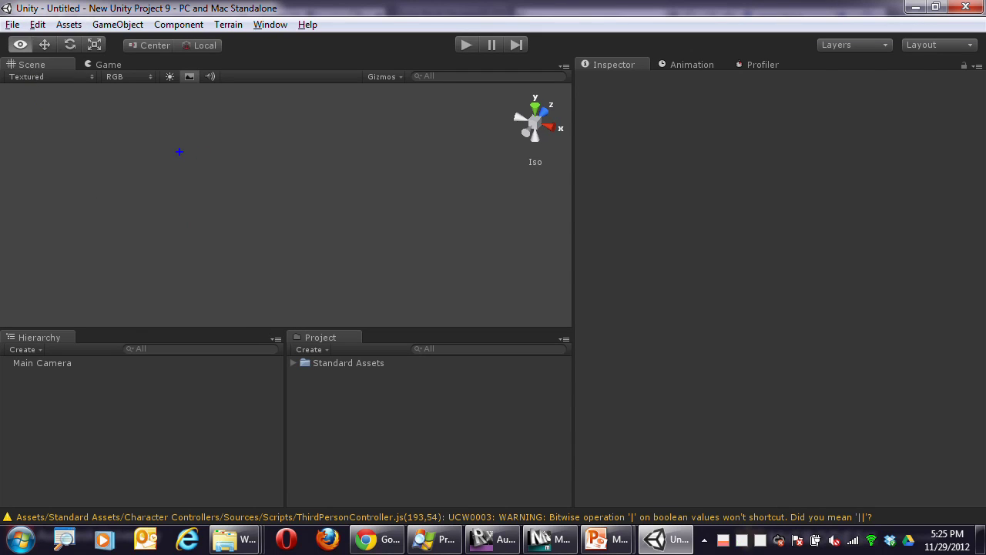
pyautogui.moveTo(180, 148)
pyautogui.mouseDown()
pyautogui.moveTo(242, 290)
pyautogui.moveTo(388, 228)
pyautogui.moveTo(348, 117)
pyautogui.moveTo(197, 154)
pyautogui.moveTo(210, 185)
pyautogui.moveTo(312, 176)
pyautogui.mouseUp()
pyautogui.press('Escape')
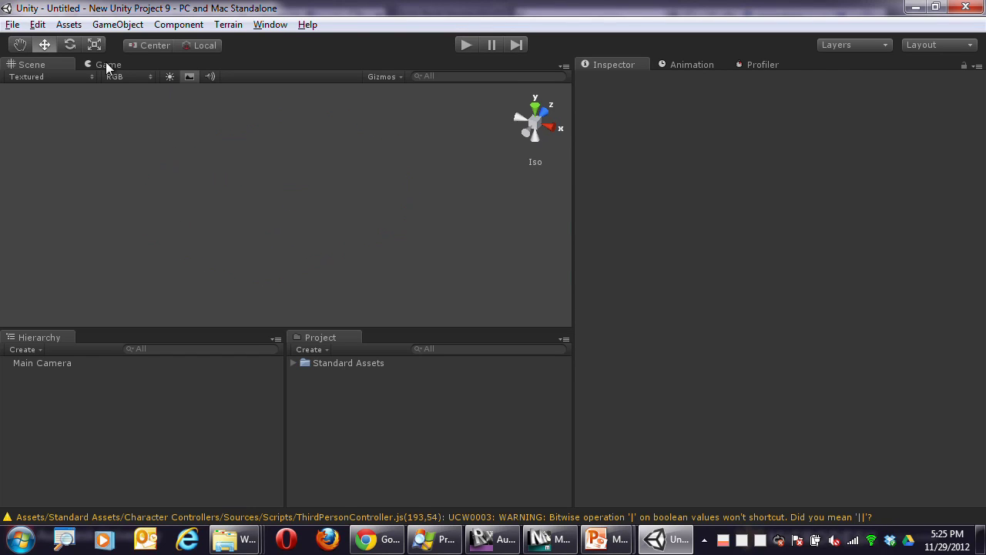
pyautogui.click(106, 64)
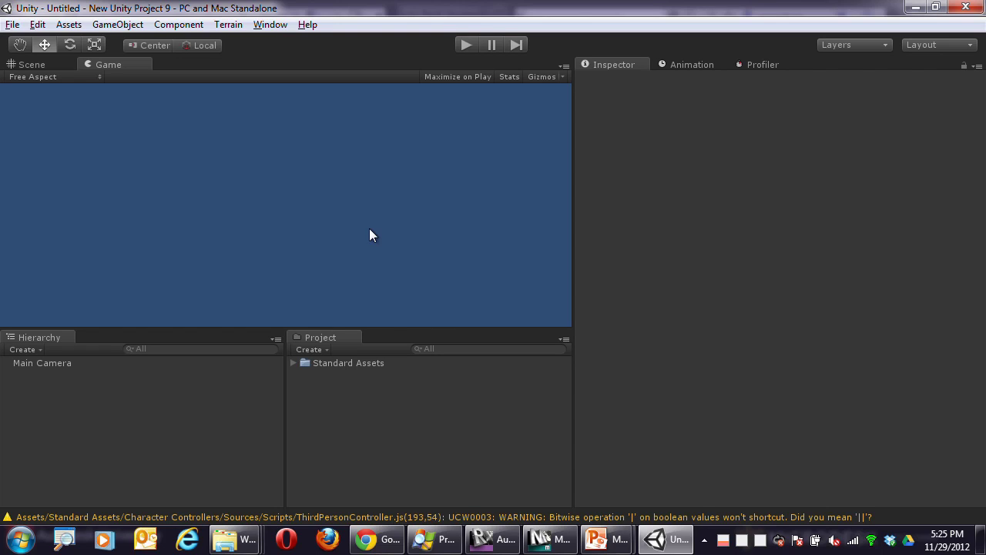
pyautogui.click(38, 65)
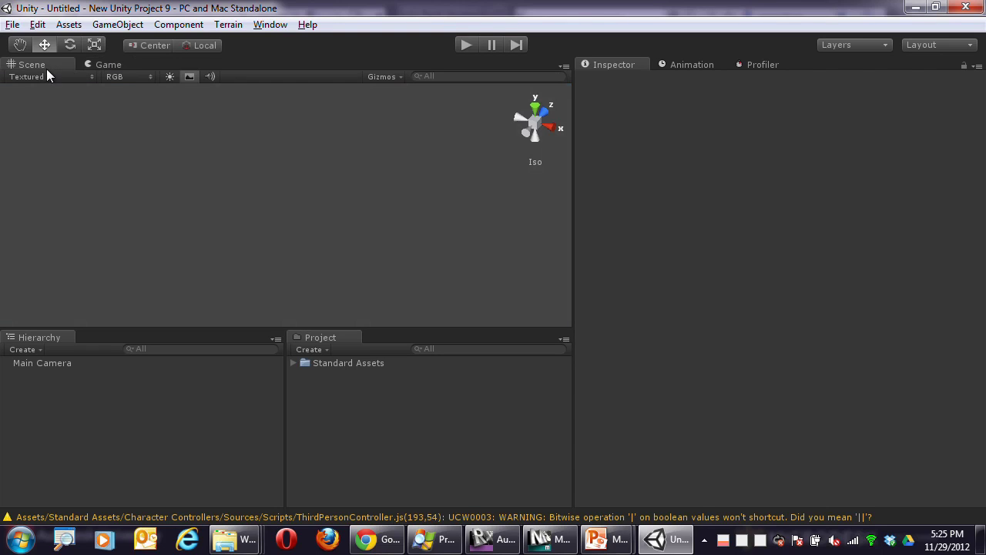
pyautogui.click(31, 77)
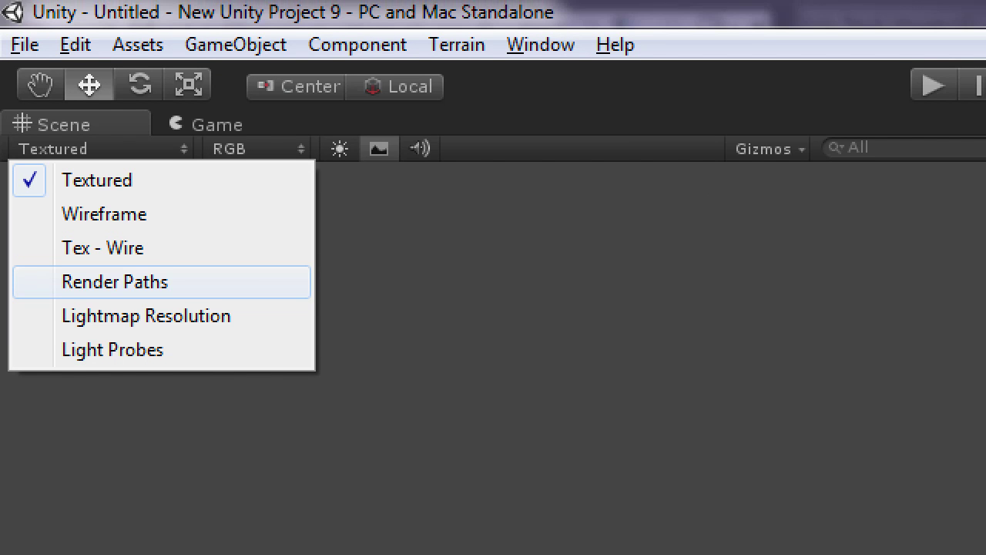
pyautogui.press('Escape')
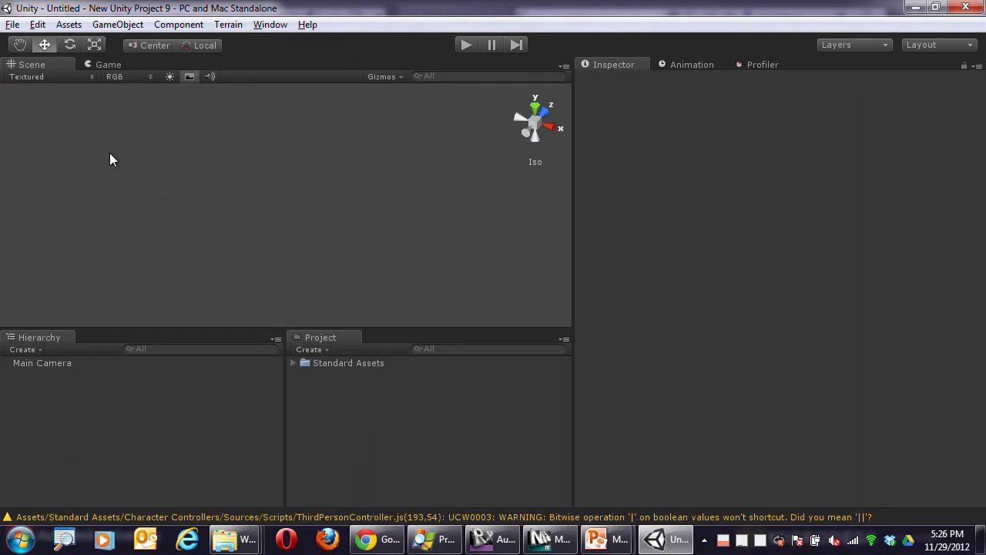
# Step: Inspect the Main Camera's properties and the package folders inside Standard Assets, leaving nothing selected
pyautogui.click(37, 27)
pyautogui.click(381, 133)
pyautogui.click(64, 365)
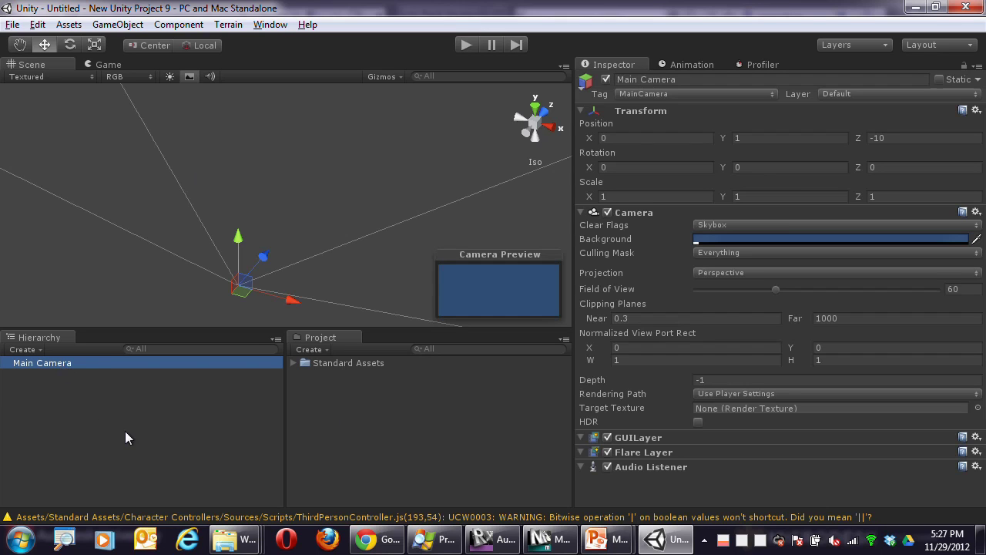
pyautogui.click(294, 363)
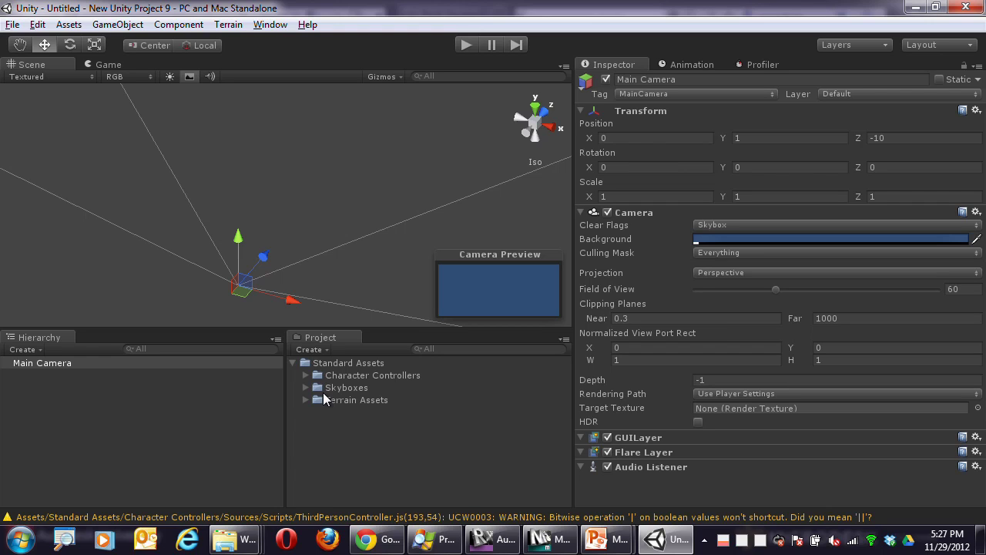
pyautogui.click(330, 391)
pyautogui.click(382, 157)
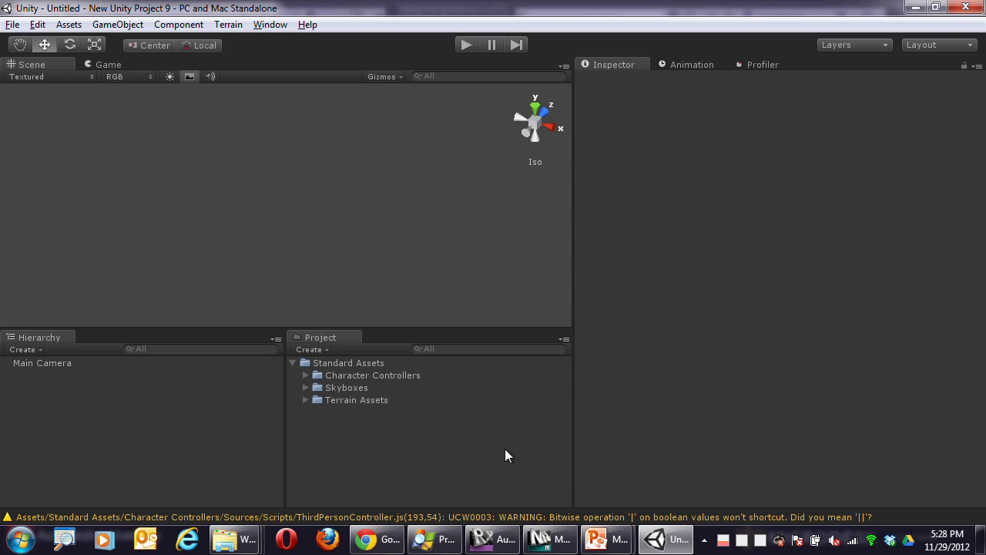
# Step: Import House.fbx from the z_House folder in Windows Explorer into the Unity project's assets
pyautogui.moveTo(227, 539)
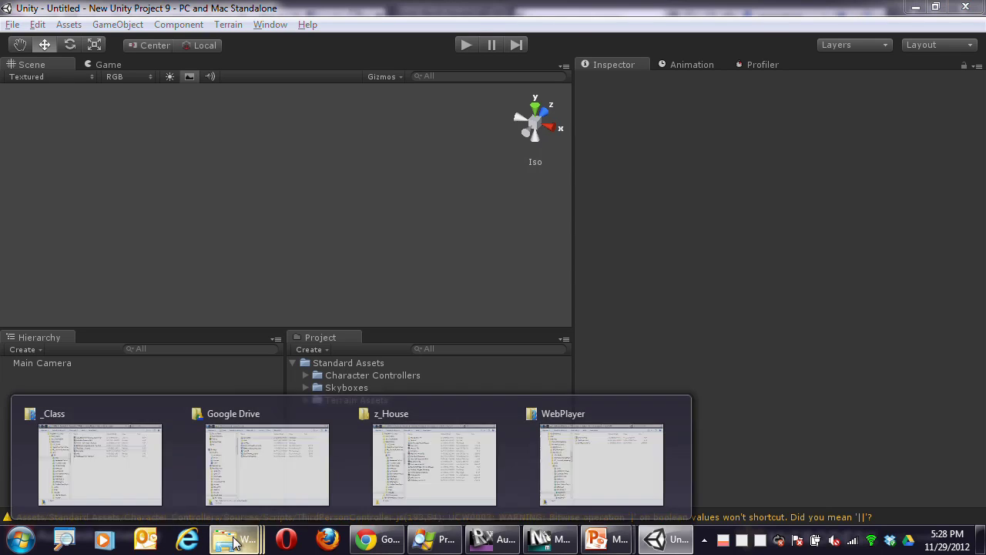
pyautogui.moveTo(127, 458)
pyautogui.click(402, 451)
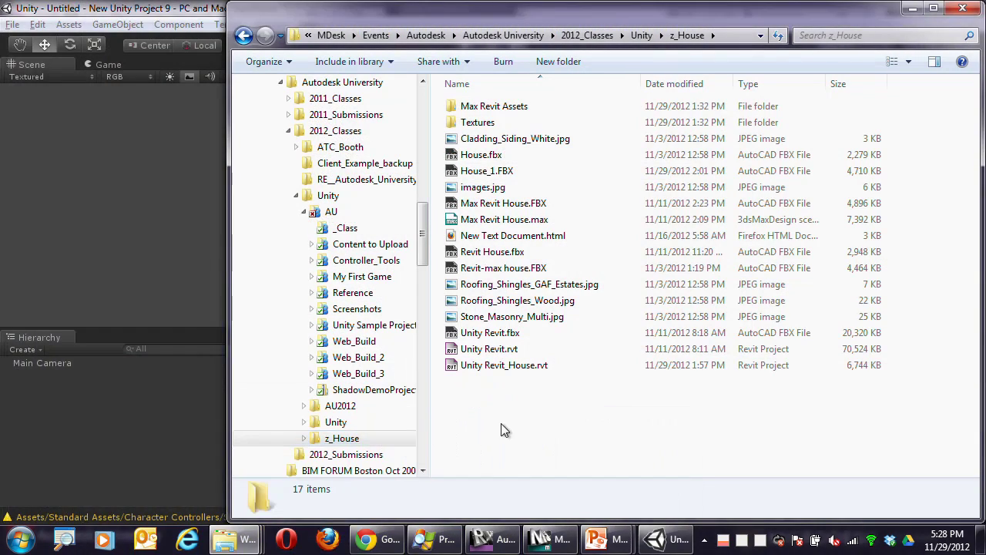
pyautogui.click(515, 207)
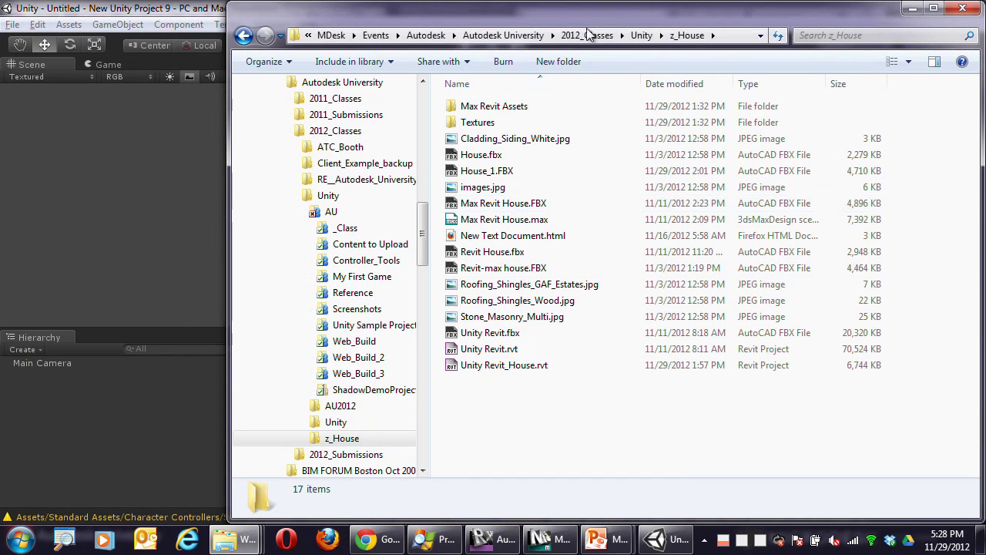
pyautogui.moveTo(579, 8); pyautogui.dragTo(839, 35)
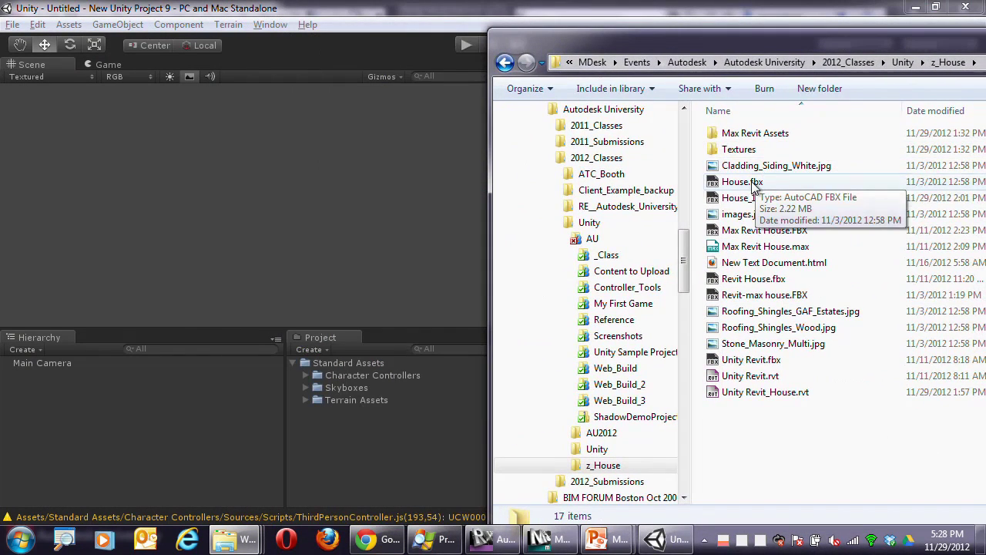
pyautogui.moveTo(746, 183); pyautogui.dragTo(347, 446)
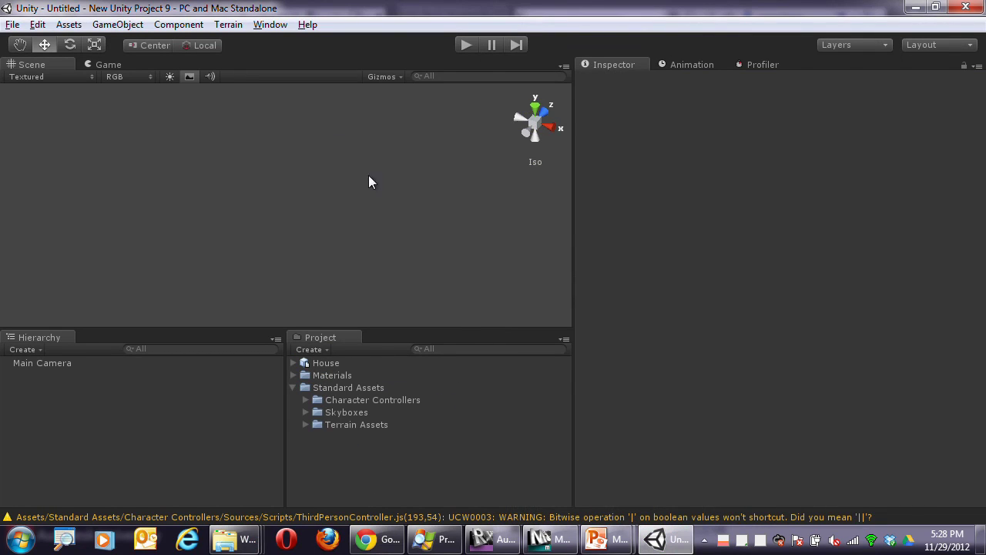
# Step: Examine the House asset's import settings and its meshes, rotate its preview, and collapse the asset
pyautogui.click(304, 363)
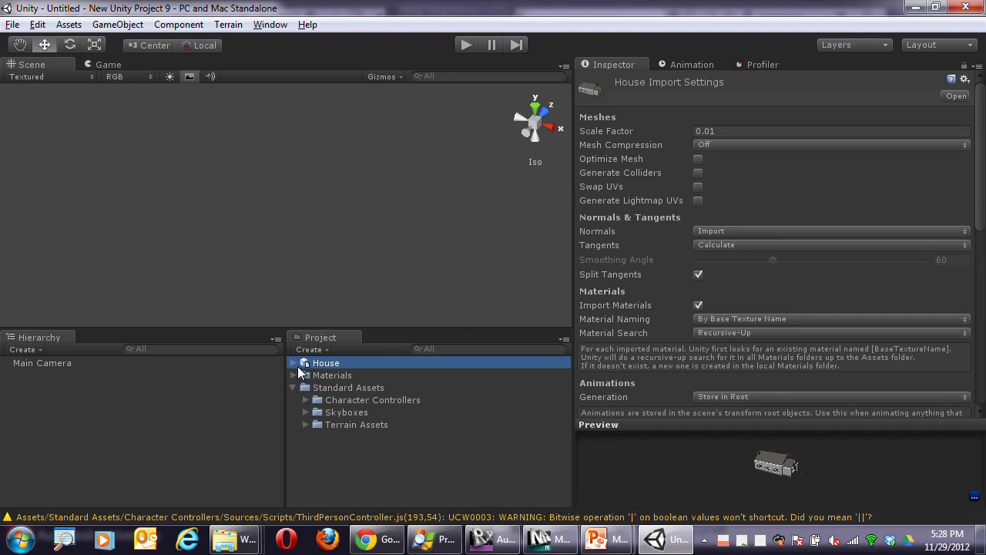
pyautogui.click(292, 363)
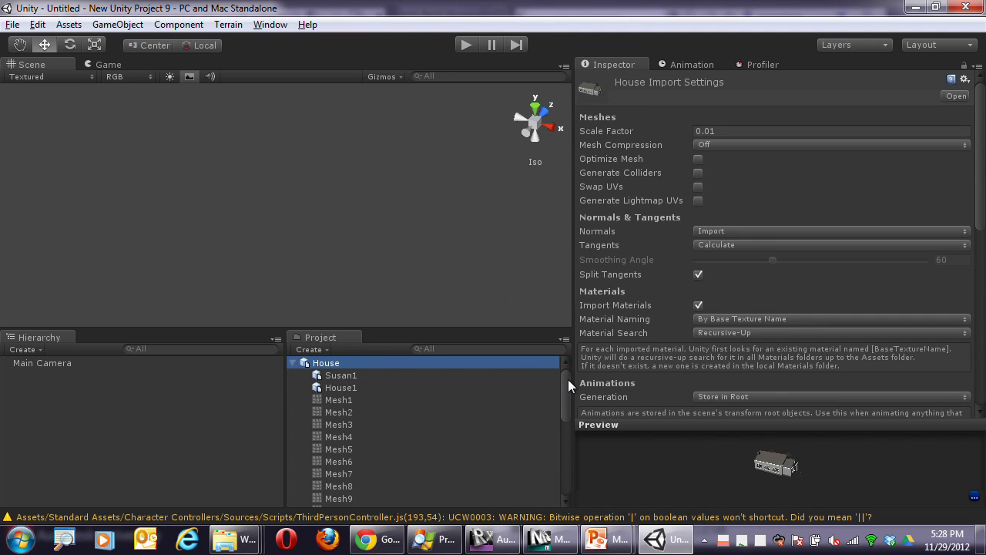
pyautogui.moveTo(568, 380); pyautogui.dragTo(562, 339)
pyautogui.moveTo(806, 467); pyautogui.dragTo(769, 474)
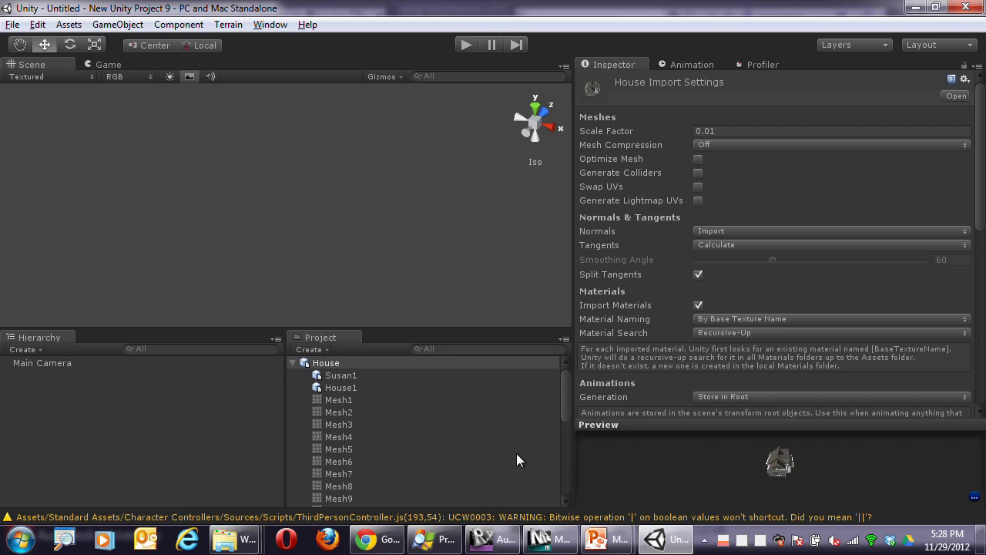
pyautogui.click(292, 363)
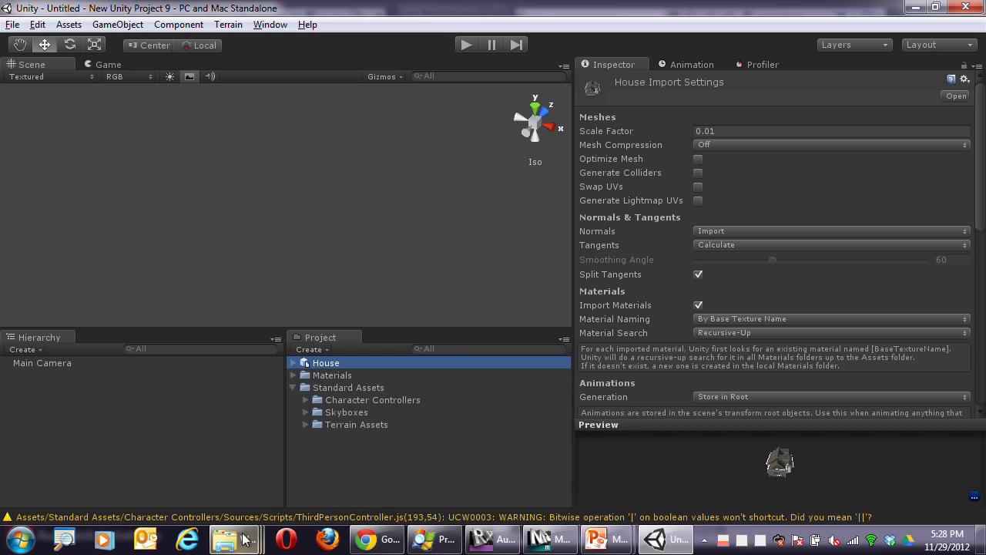
# Step: Import House_1.FBX from the z_House folder in Windows Explorer into the Unity project's assets
pyautogui.moveTo(225, 539)
pyautogui.click(497, 466)
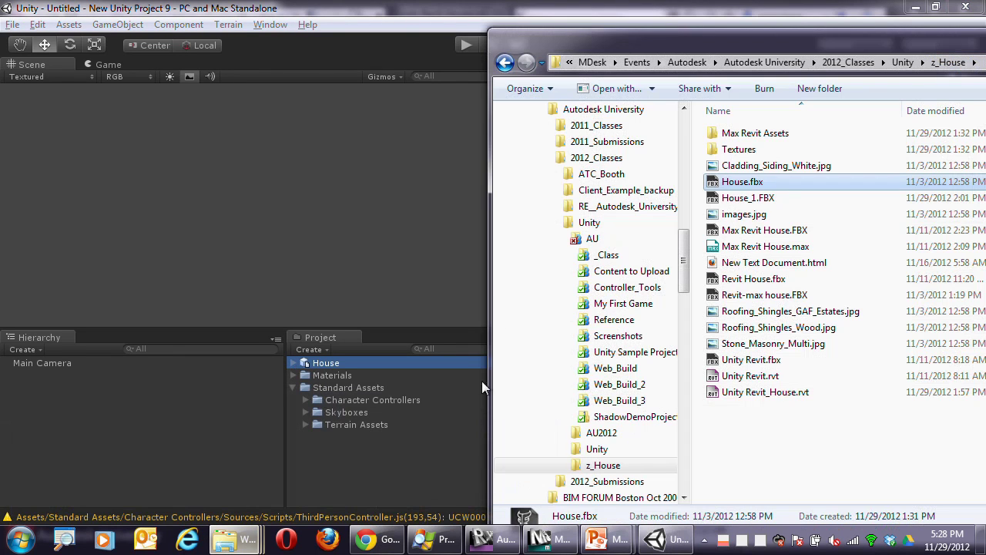
pyautogui.moveTo(771, 202); pyautogui.dragTo(366, 453)
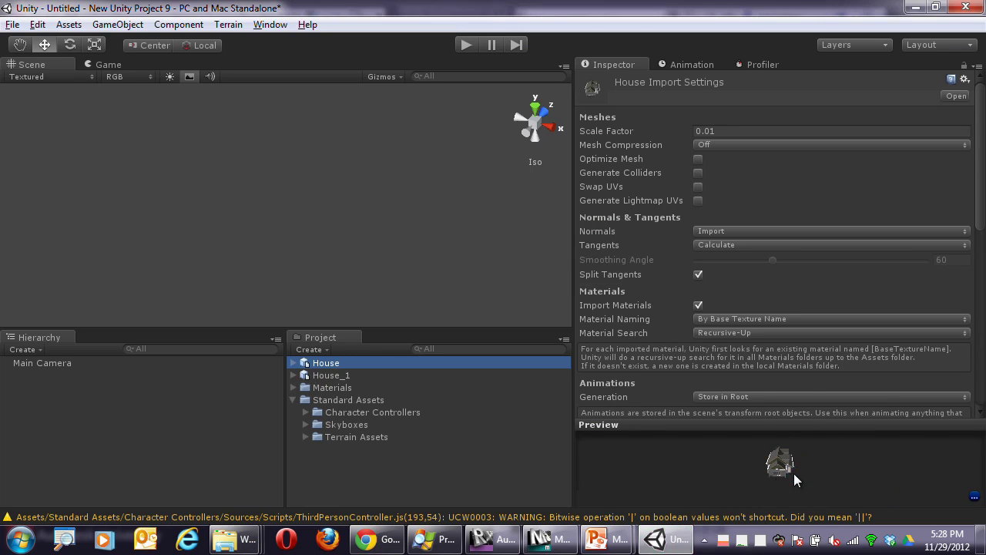
# Step: Compare the House and House_1 assets by selecting each and rotating its preview
pyautogui.click(336, 378)
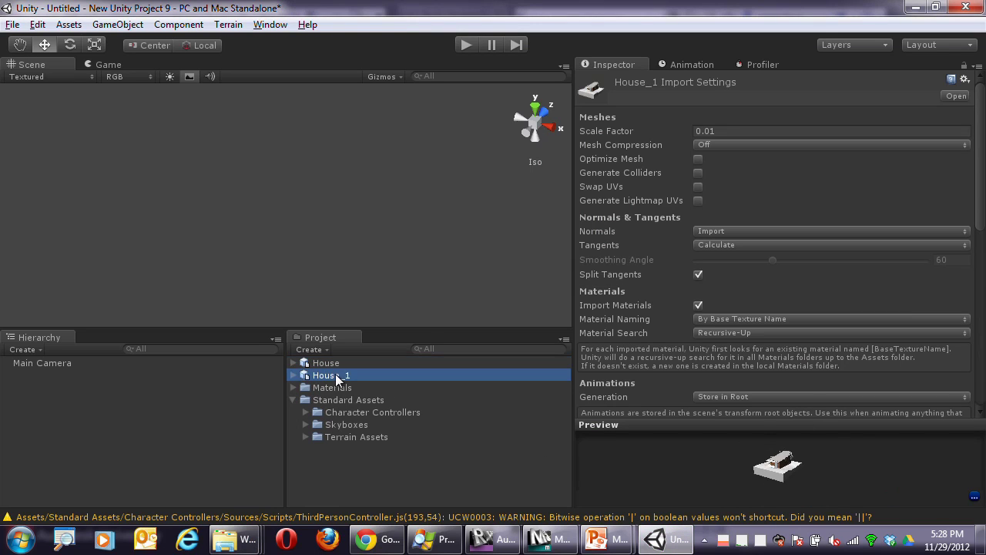
pyautogui.click(328, 364)
pyautogui.moveTo(810, 481); pyautogui.dragTo(709, 469)
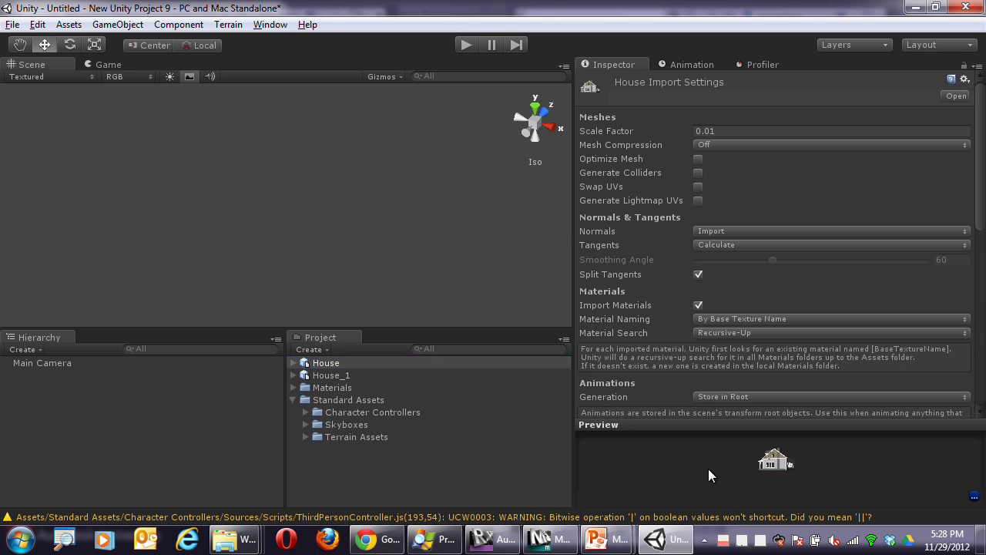
pyautogui.moveTo(235, 539)
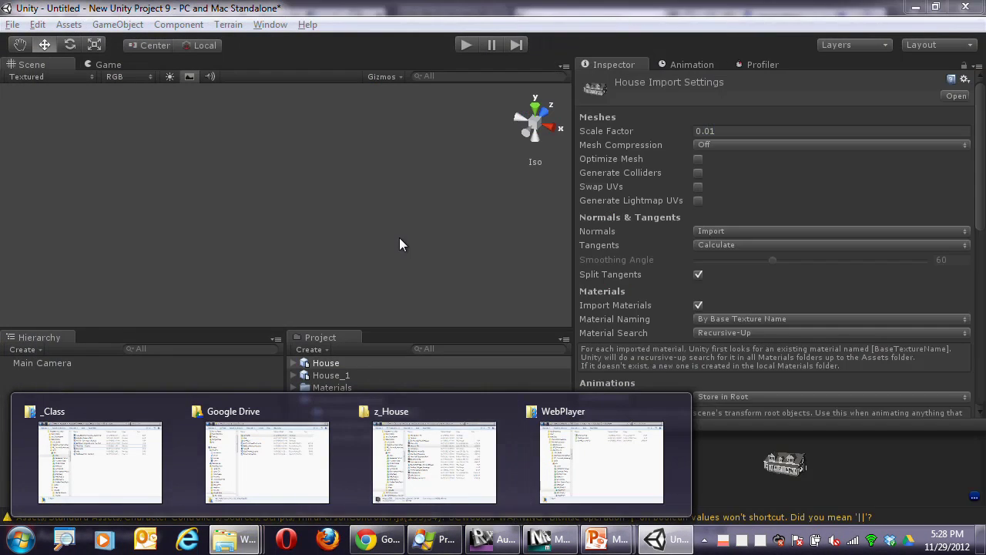
pyautogui.click(331, 375)
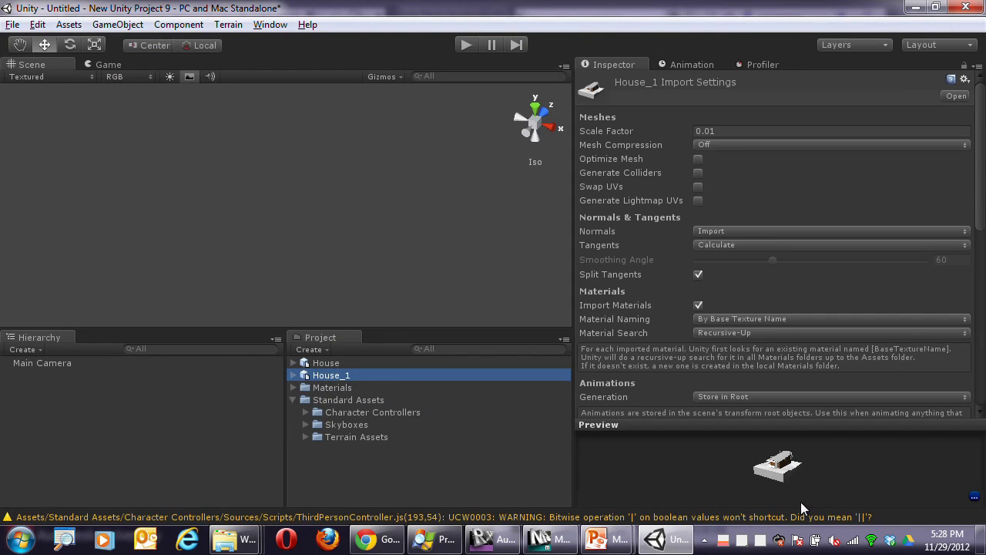
pyautogui.moveTo(801, 502); pyautogui.dragTo(758, 478)
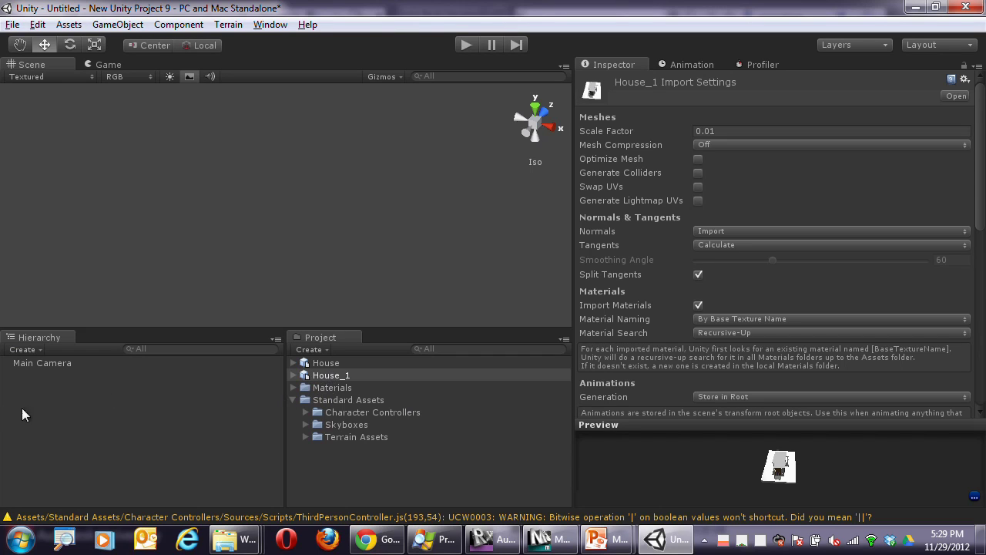
# Step: Add the House_1 model to the scene, deselect it and examine the house up close from several angles
pyautogui.moveTo(322, 376); pyautogui.dragTo(283, 223)
pyautogui.moveTo(95, 408); pyautogui.dragTo(92, 407)
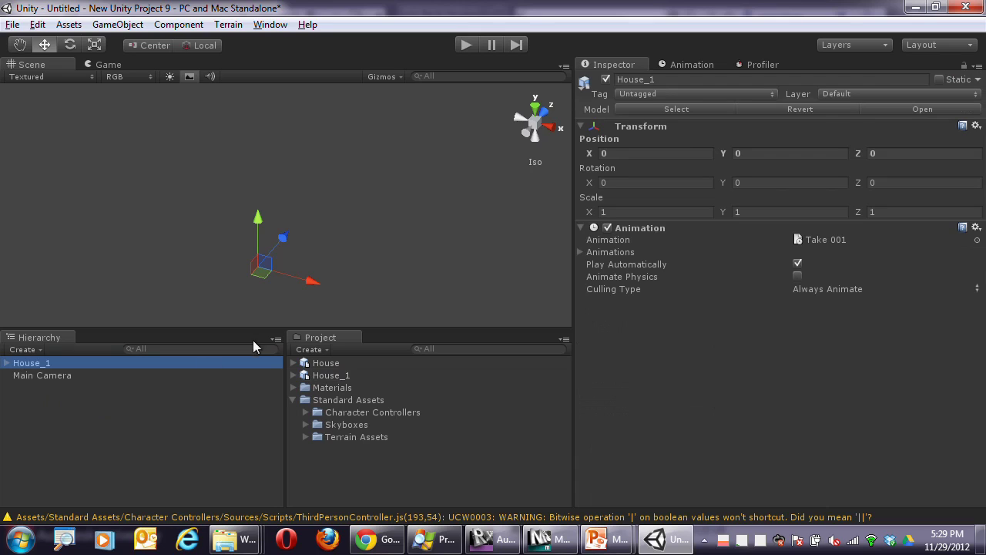
pyautogui.click(48, 387)
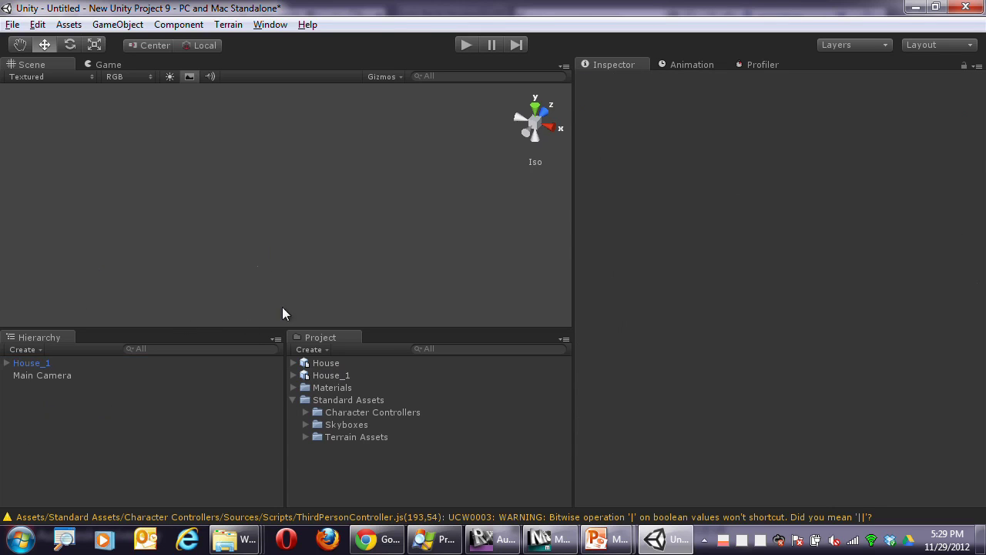
pyautogui.click(33, 367)
pyautogui.click(430, 264)
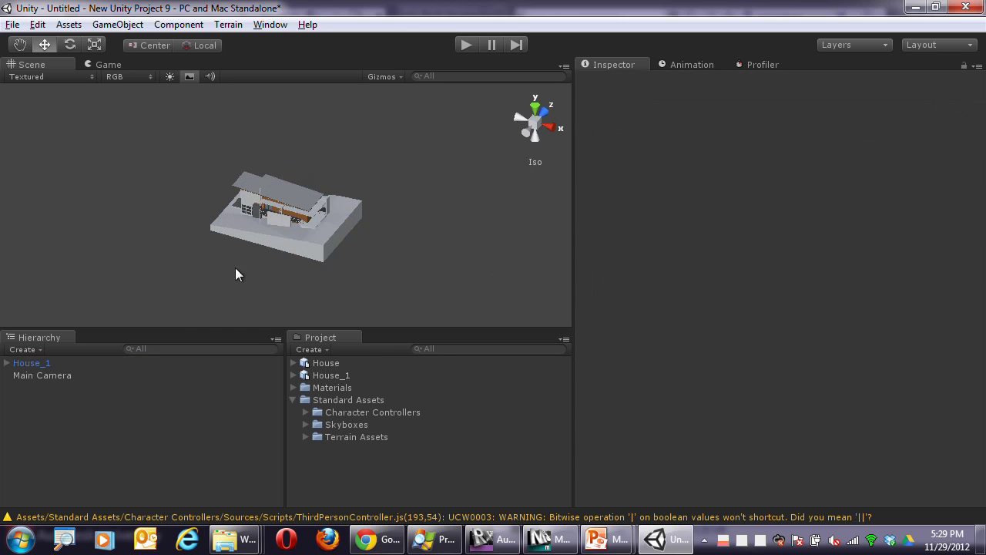
pyautogui.moveTo(190, 235); pyautogui.dragTo(184, 275)
pyautogui.keyDown('alt'); pyautogui.moveTo(155, 213); pyautogui.dragTo(479, 201); pyautogui.keyUp('alt')
pyautogui.scroll(8, 256, 250)
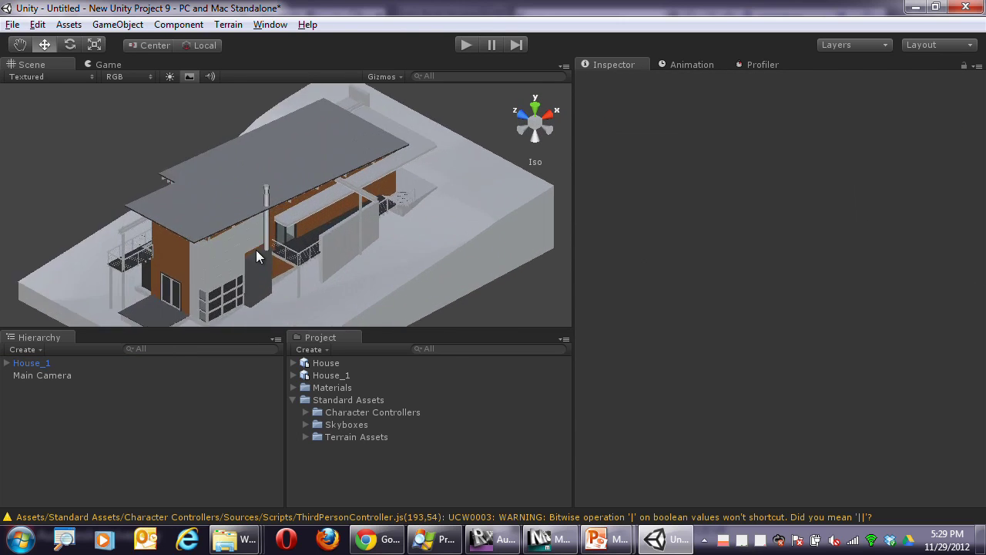
pyautogui.scroll(5, 256, 250)
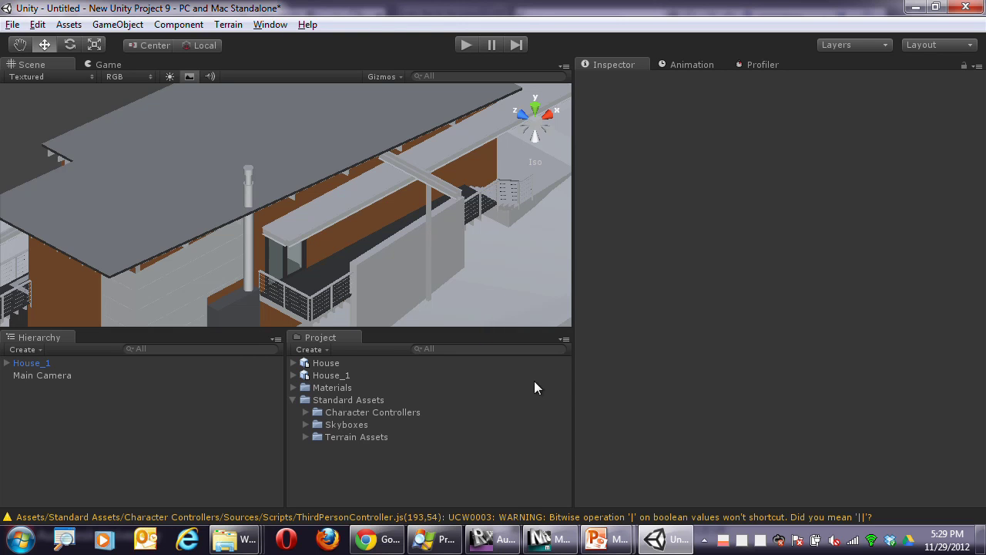
# Step: Switch to 3ds Max Design and start exporting the house model to the z_House folder as an FBX file named exampe
pyautogui.click(540, 537)
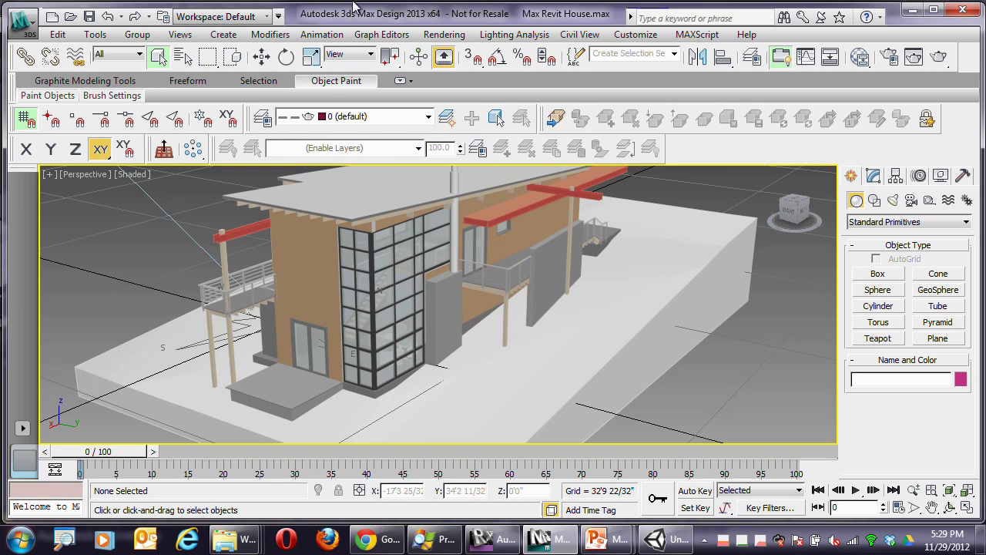
pyautogui.click(21, 22)
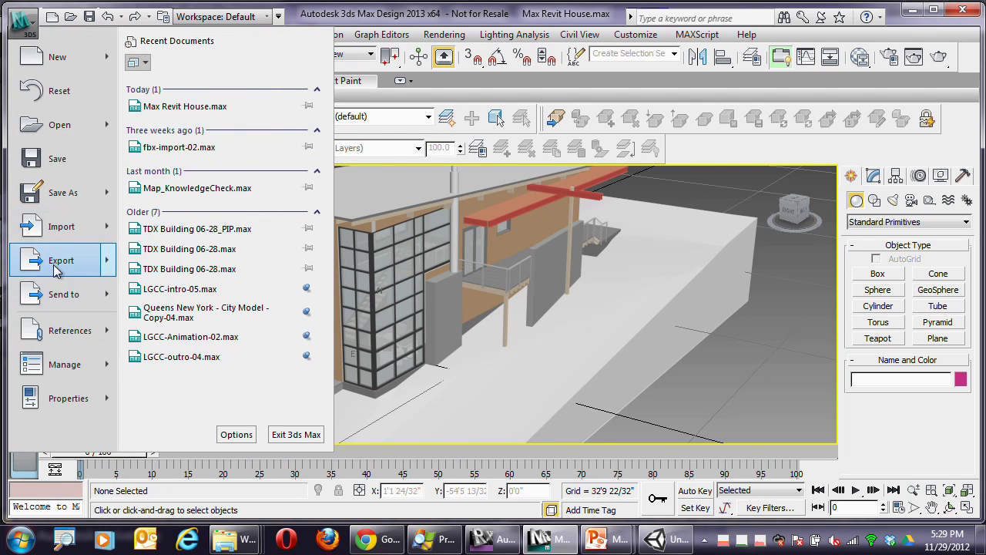
pyautogui.moveTo(62, 261)
pyautogui.click(170, 78)
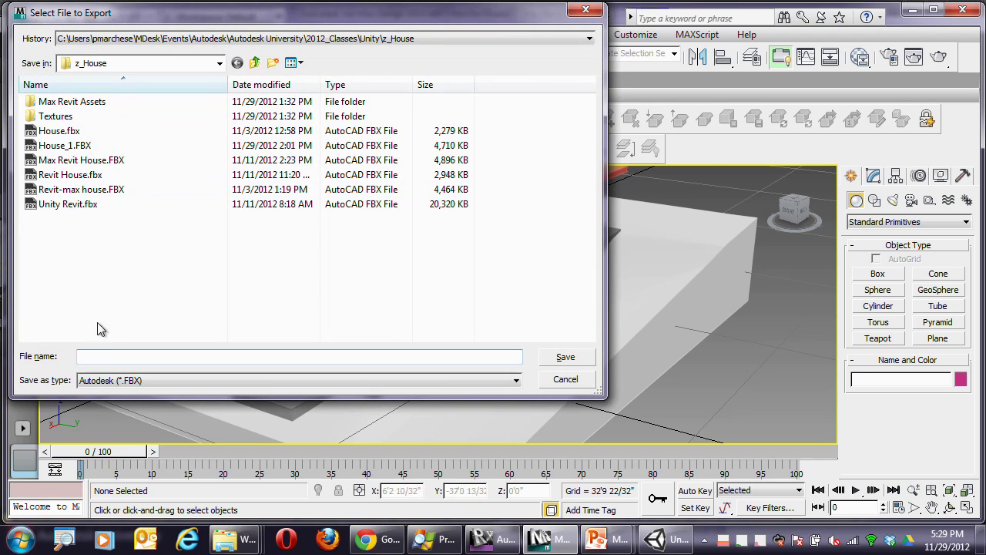
pyautogui.click(82, 357)
pyautogui.write('exampe')
pyautogui.click(565, 358)
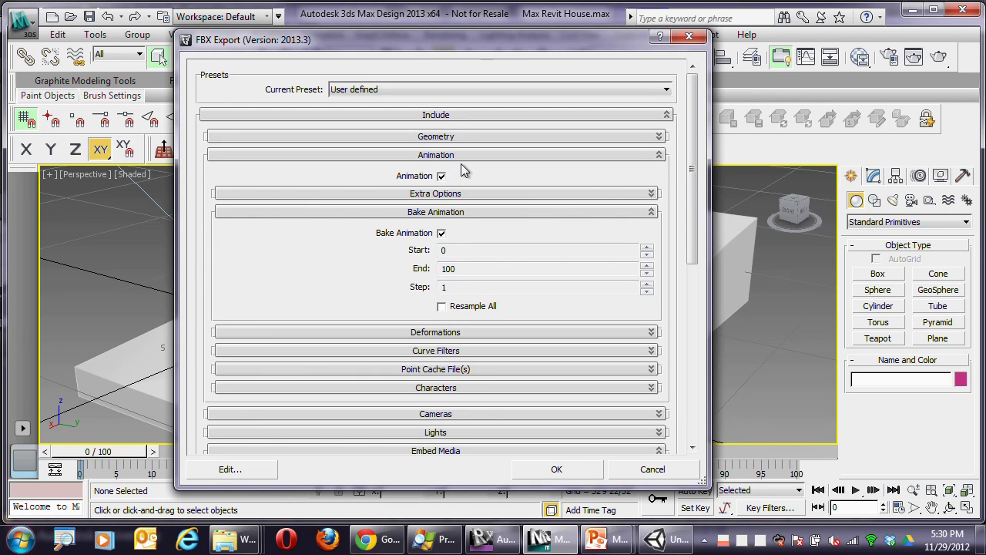
# Step: Review the FBX export options from the Include and Animation settings down to Embed Media
pyautogui.click(455, 117)
pyautogui.click(454, 117)
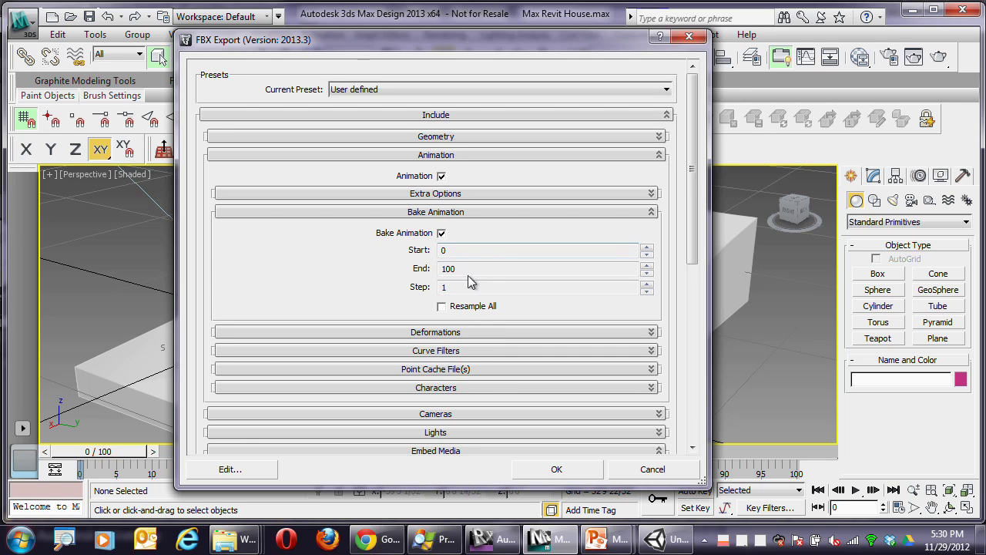
pyautogui.scroll(-3, 478, 339)
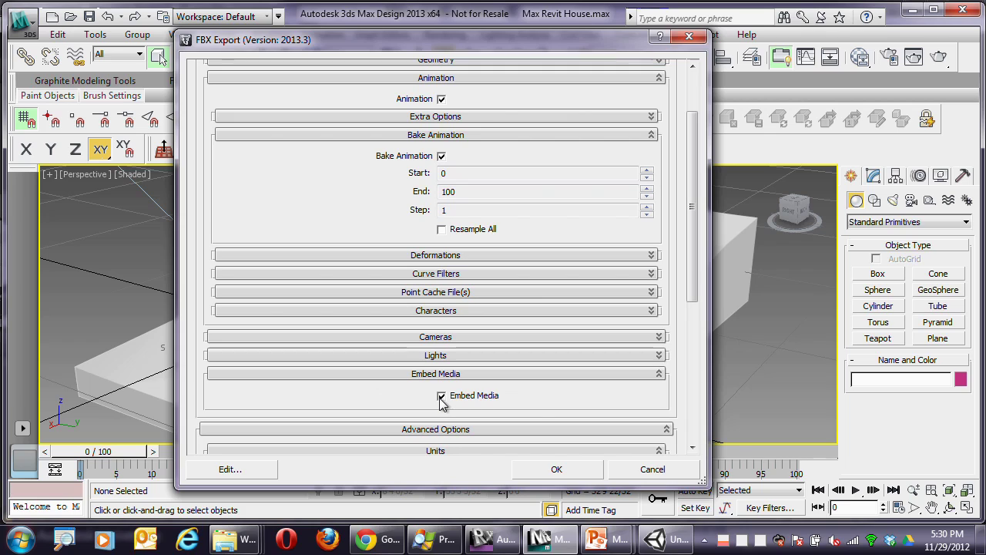
# Step: Switch to Revit and display the Aerial view with realistic materials around the house's glazed corner and fireplace
pyautogui.click(482, 539)
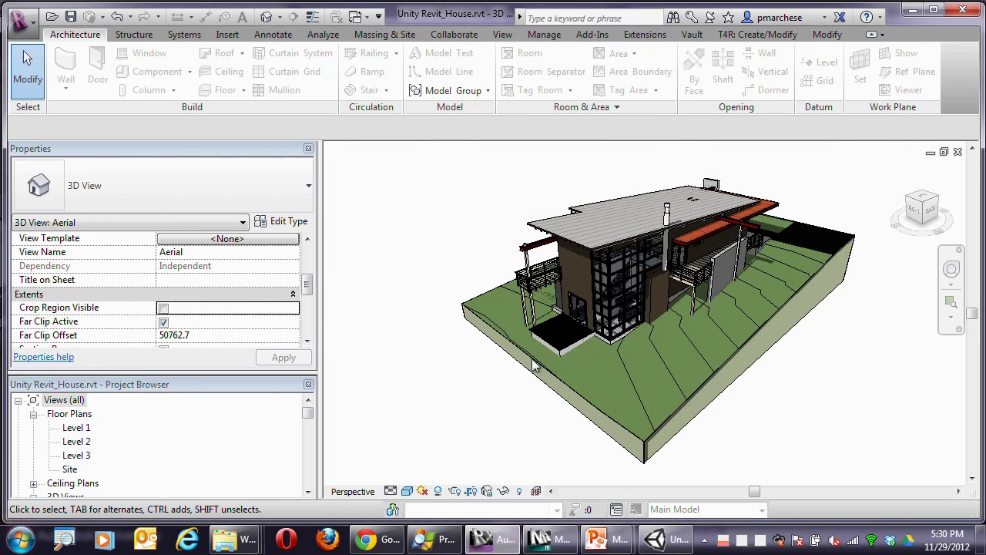
pyautogui.scroll(6, 641, 244)
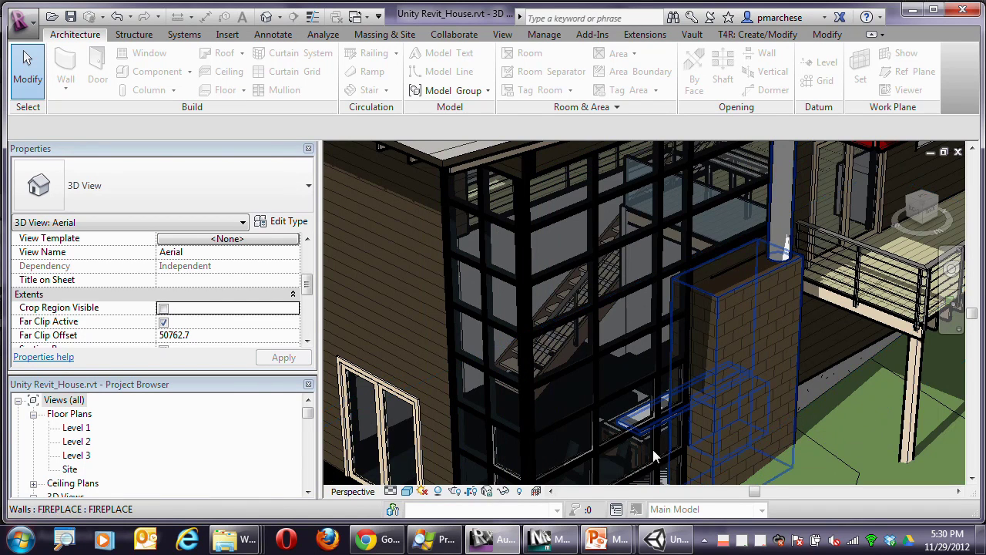
pyautogui.click(423, 491)
pyautogui.click(440, 456)
pyautogui.click(593, 335)
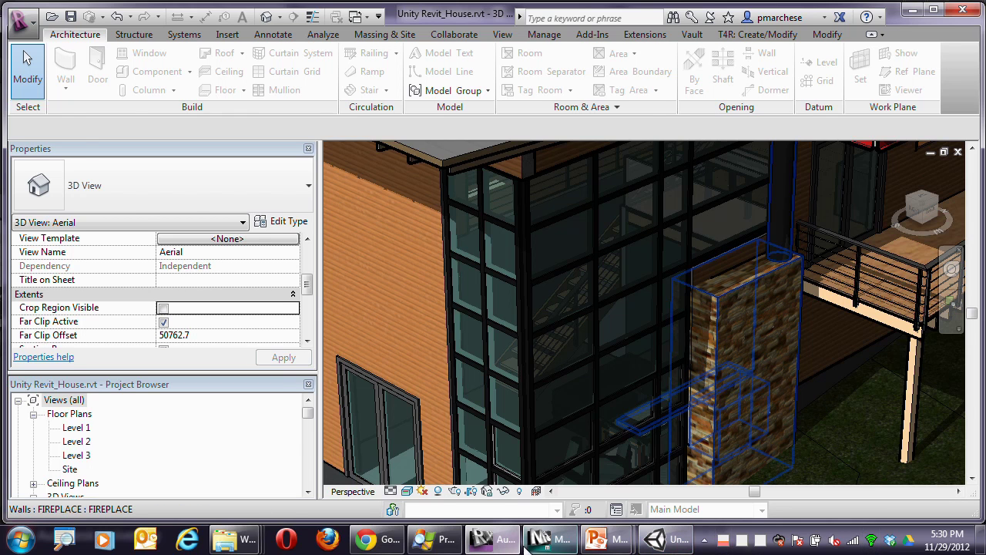
# Step: Return to Unity by way of 3ds Max and select the house's metal panel roof in the scene
pyautogui.click(551, 539)
pyautogui.click(677, 541)
pyautogui.keyDown('alt'); pyautogui.moveTo(330, 270); pyautogui.dragTo(392, 245); pyautogui.keyUp('alt')
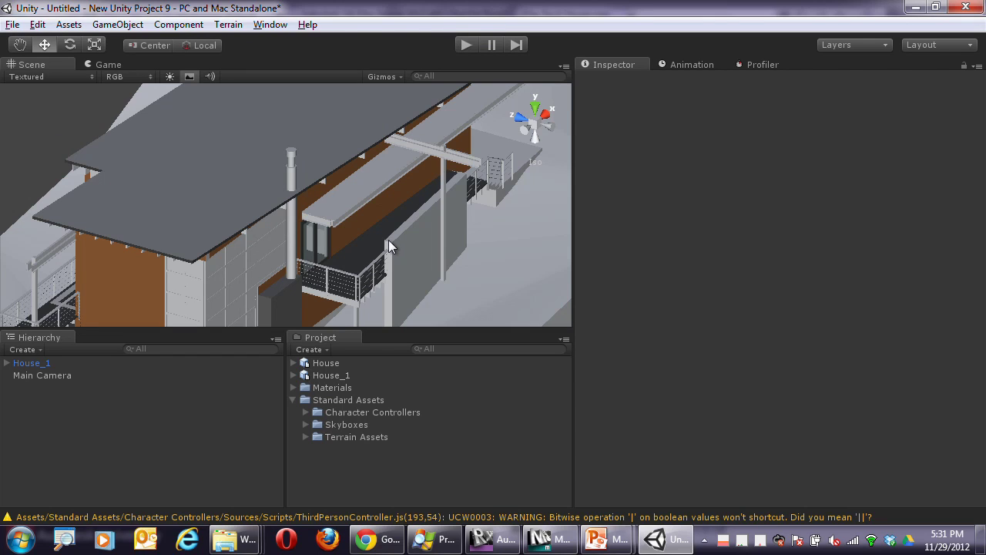
pyautogui.click(446, 193)
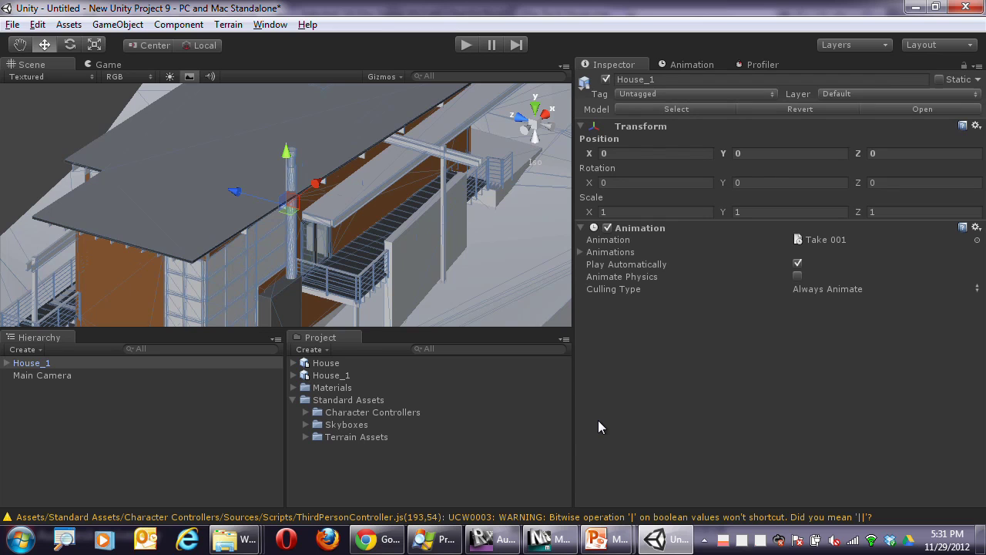
pyautogui.click(224, 137)
pyautogui.keyDown('alt'); pyautogui.moveTo(463, 216); pyautogui.dragTo(265, 180); pyautogui.keyUp('alt')
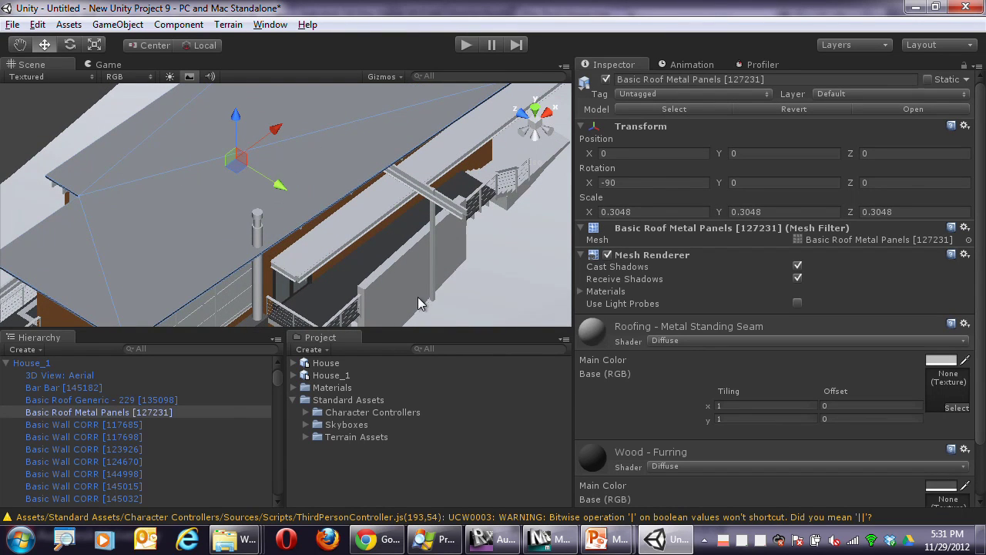
# Step: Import Roofing_Shingles_Wood.jpg from the z_House folder in Windows Explorer into the Unity project's assets
pyautogui.moveTo(238, 540)
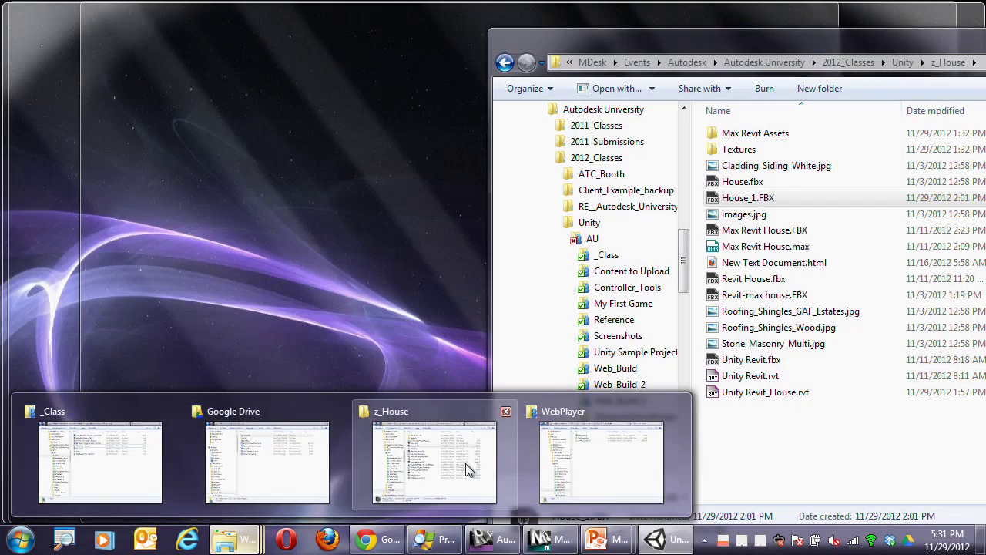
pyautogui.click(466, 462)
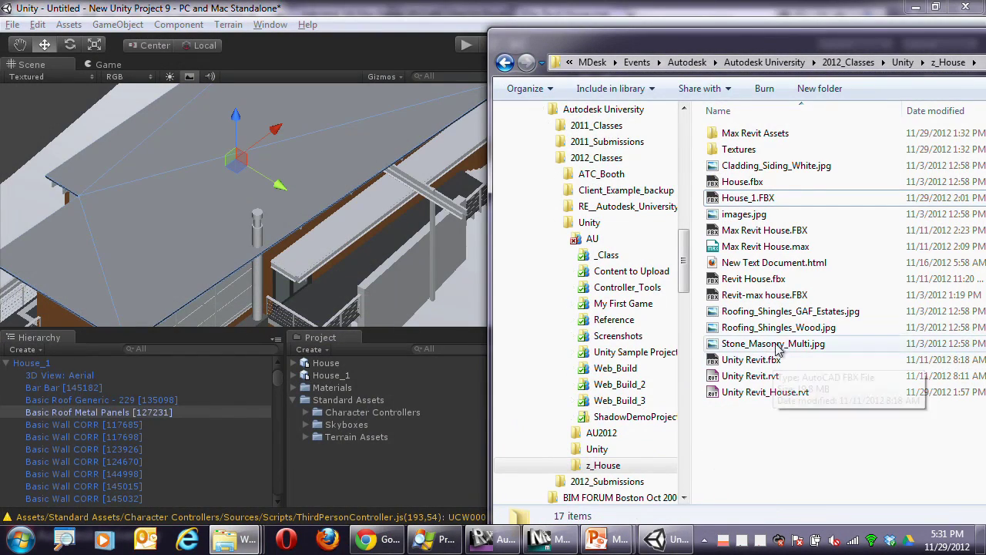
pyautogui.moveTo(779, 328); pyautogui.dragTo(357, 471)
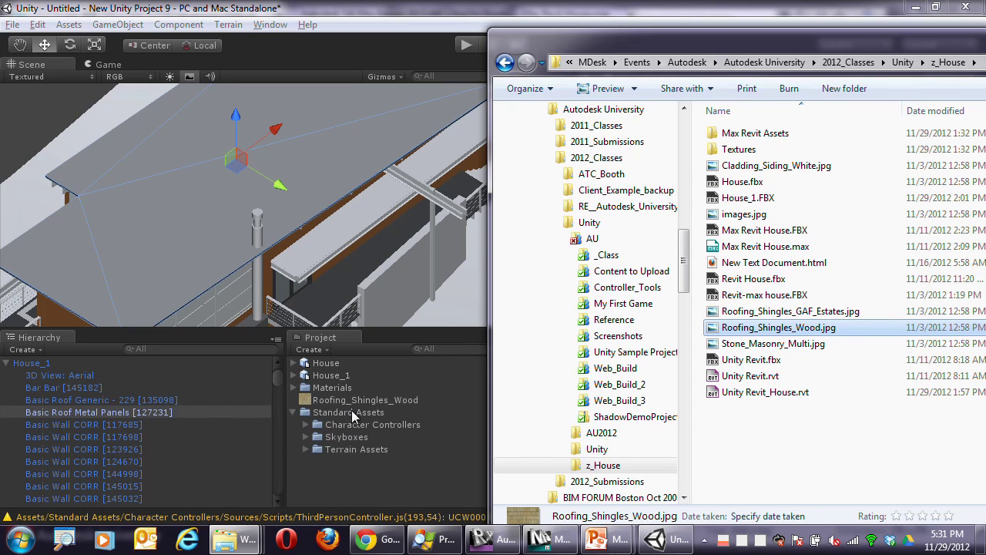
pyautogui.click(381, 55)
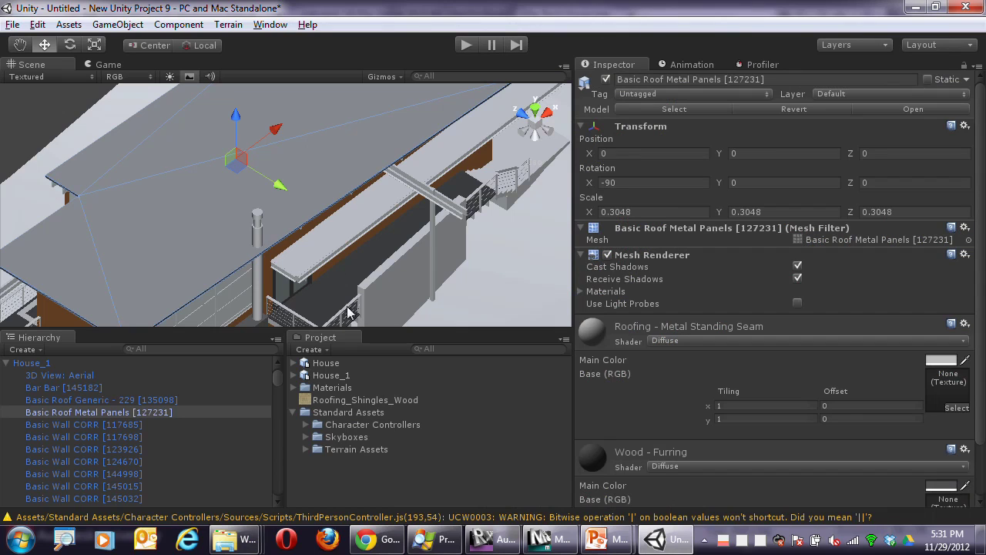
# Step: Apply the Roofing_Shingles_Wood texture to the metal panel roof, locate the texture asset, then reselect the roof and apply the texture again
pyautogui.moveTo(348, 402); pyautogui.dragTo(338, 121)
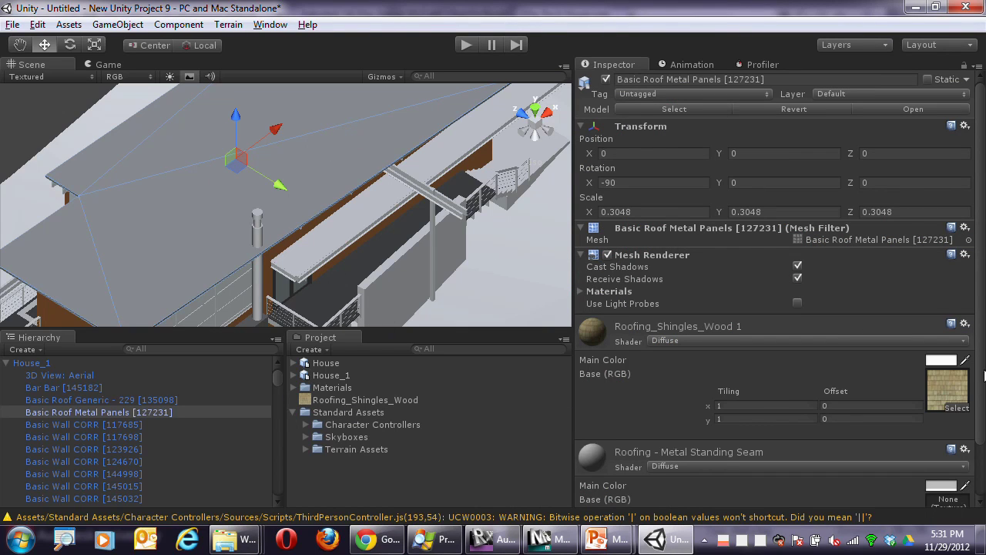
pyautogui.click(955, 392)
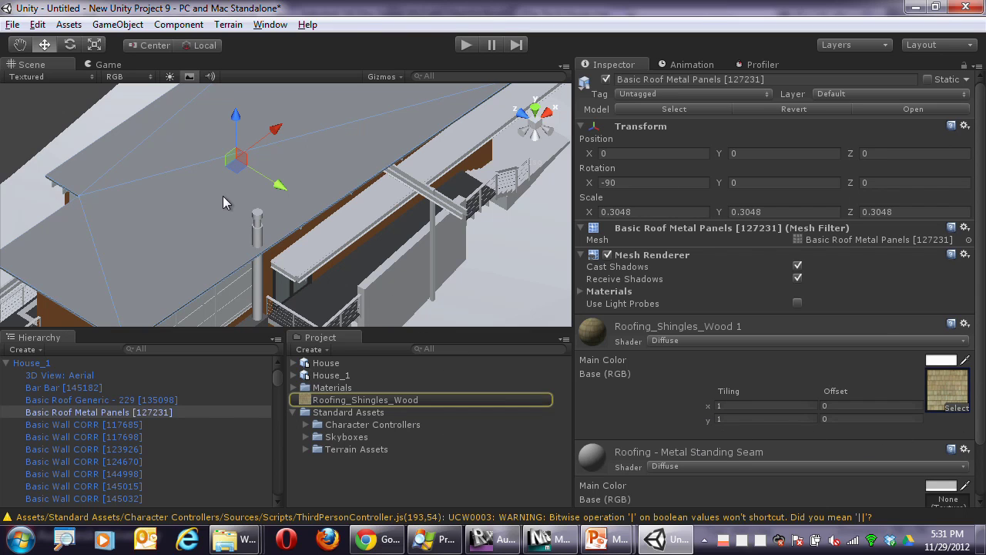
pyautogui.click(88, 127)
pyautogui.click(187, 168)
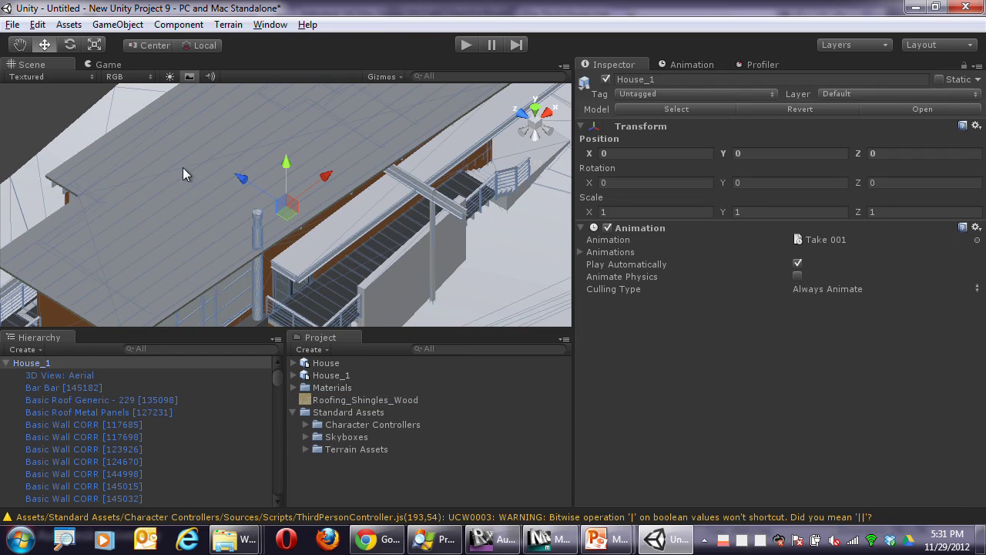
pyautogui.click(183, 167)
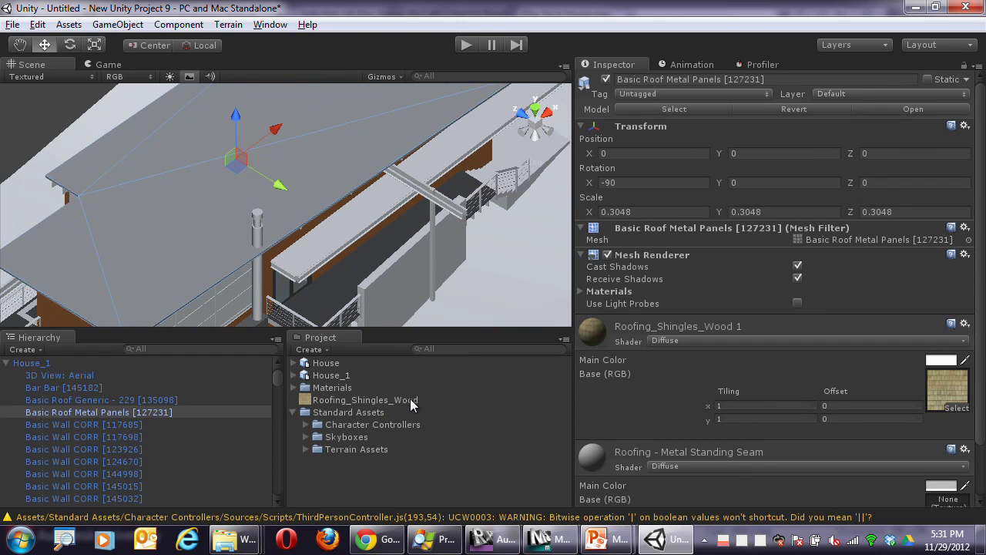
pyautogui.moveTo(410, 398); pyautogui.dragTo(436, 285)
# Step: Set the main color of the roof's Metal Standing Seam material to a muted red with RGB 181, 119, 119
pyautogui.click(644, 462)
pyautogui.click(953, 425)
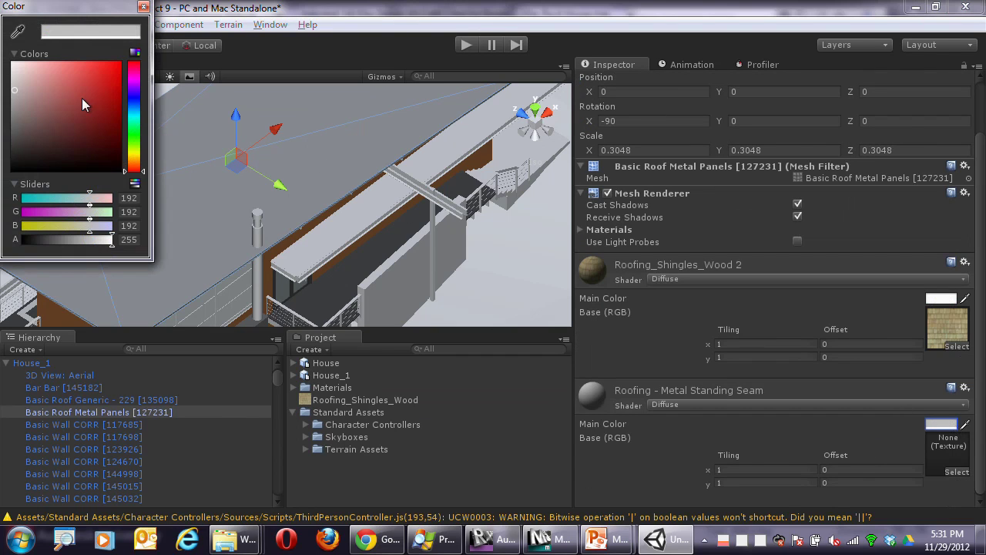
pyautogui.moveTo(24, 83)
pyautogui.mouseDown()
pyautogui.moveTo(22, 97)
pyautogui.moveTo(49, 94)
pyautogui.mouseUp()
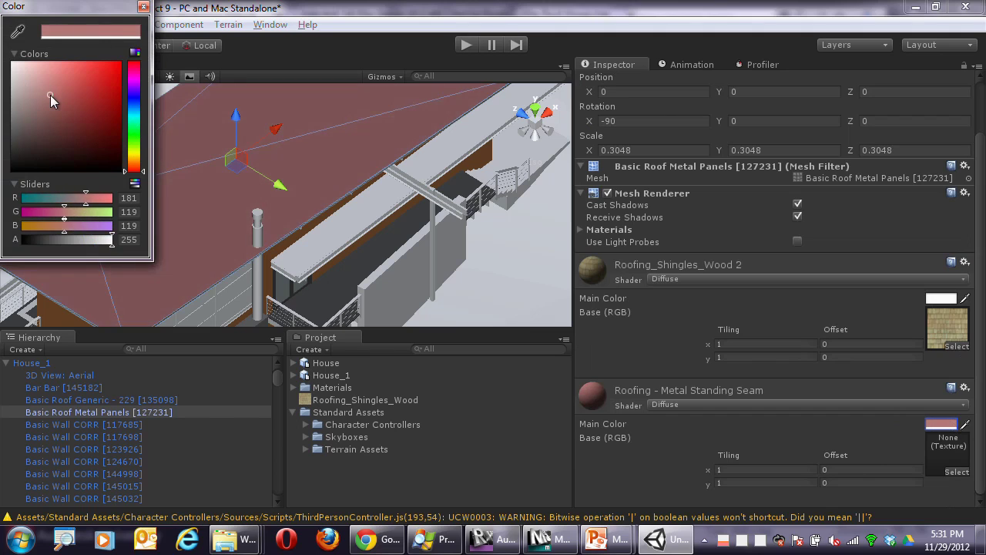
pyautogui.click(143, 6)
# Step: Assign the constructor_diffuse texture to the base map of the roof's Metal Standing Seam material and browse the other available textures
pyautogui.click(956, 471)
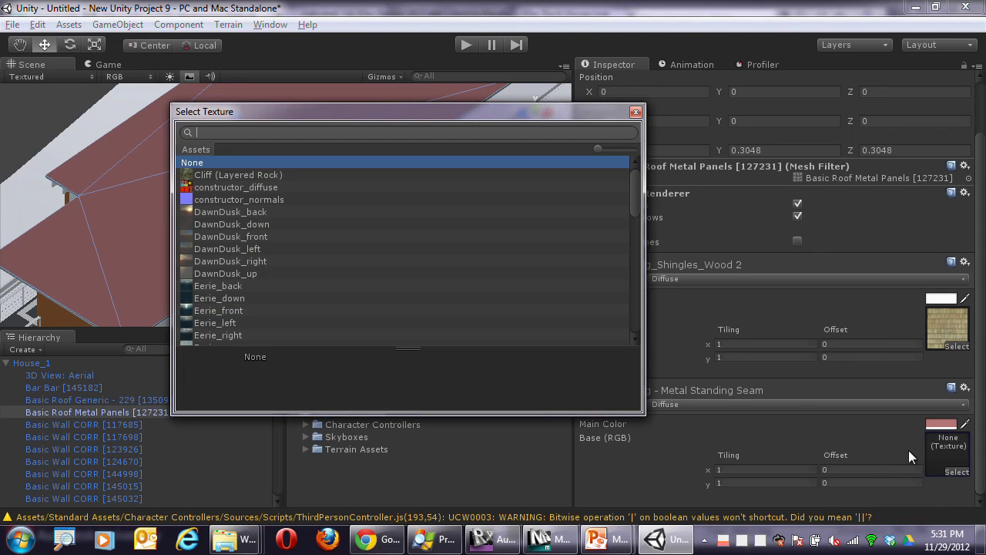
pyautogui.click(236, 185)
pyautogui.scroll(-6, 283, 229)
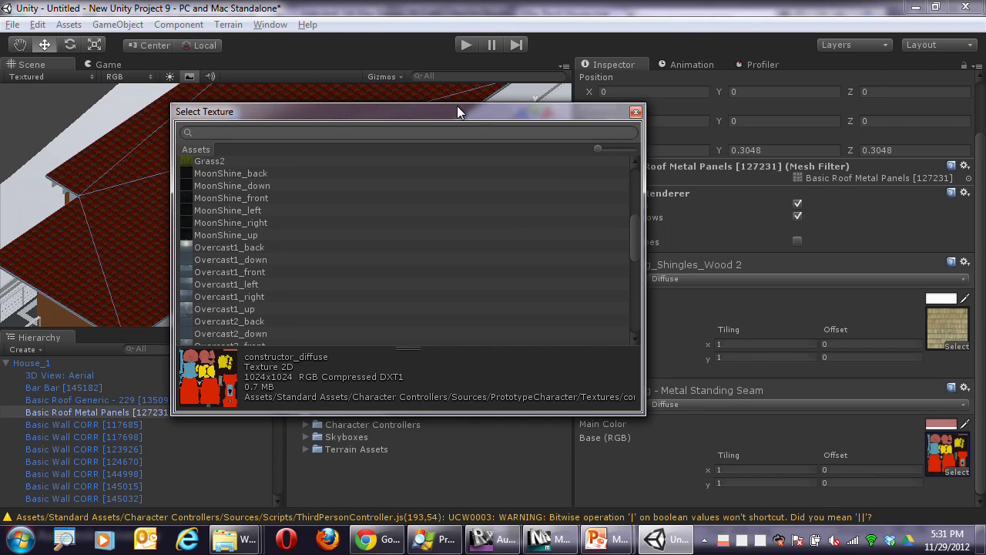
pyautogui.moveTo(457, 108); pyautogui.dragTo(708, 27)
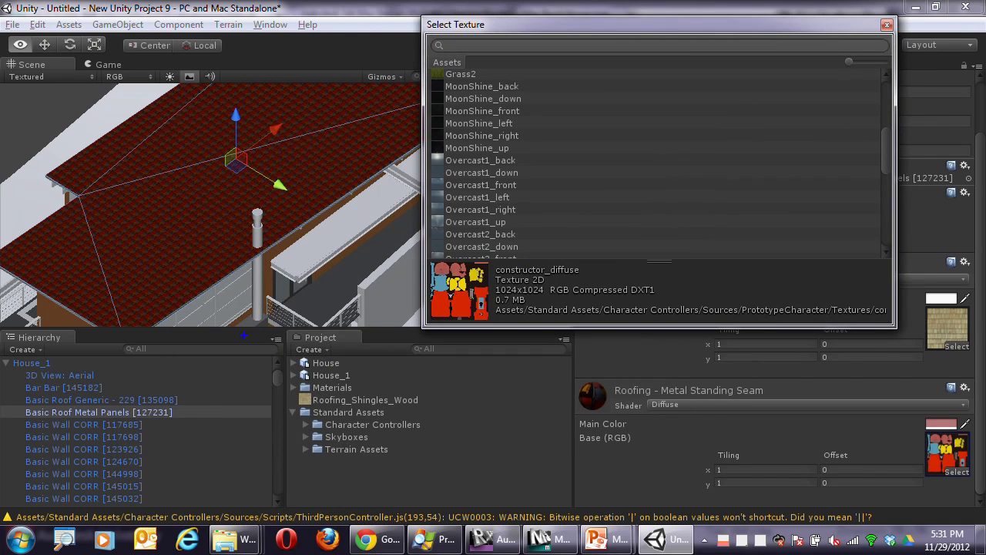
pyautogui.moveTo(250, 328)
pyautogui.mouseDown()
pyautogui.moveTo(182, 331)
pyautogui.moveTo(164, 364)
pyautogui.moveTo(299, 354)
pyautogui.moveTo(251, 312)
pyautogui.mouseUp()
pyautogui.moveTo(567, 336)
pyautogui.mouseDown()
pyautogui.moveTo(482, 328)
pyautogui.moveTo(504, 356)
pyautogui.mouseUp()
pyautogui.moveTo(472, 32); pyautogui.dragTo(518, 35)
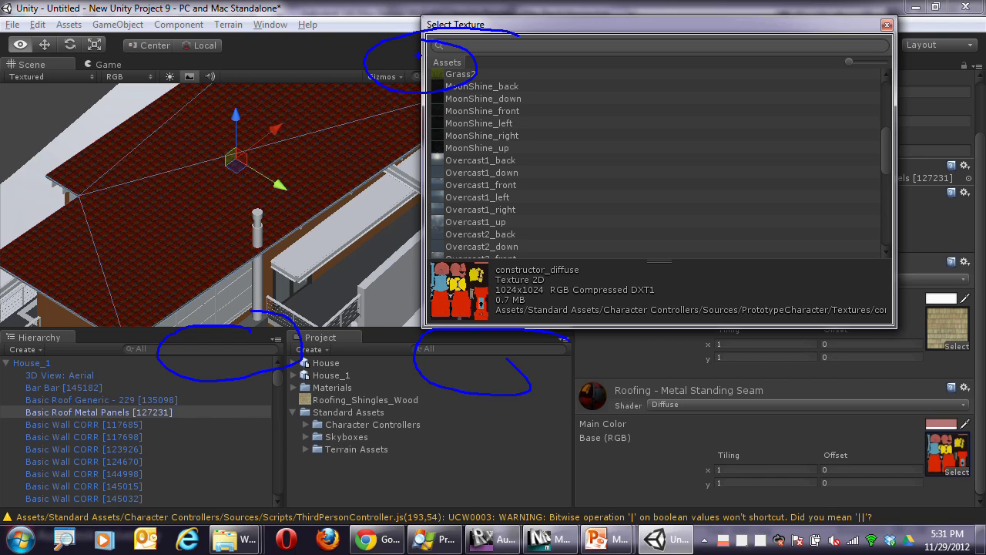
pyautogui.press('Escape')
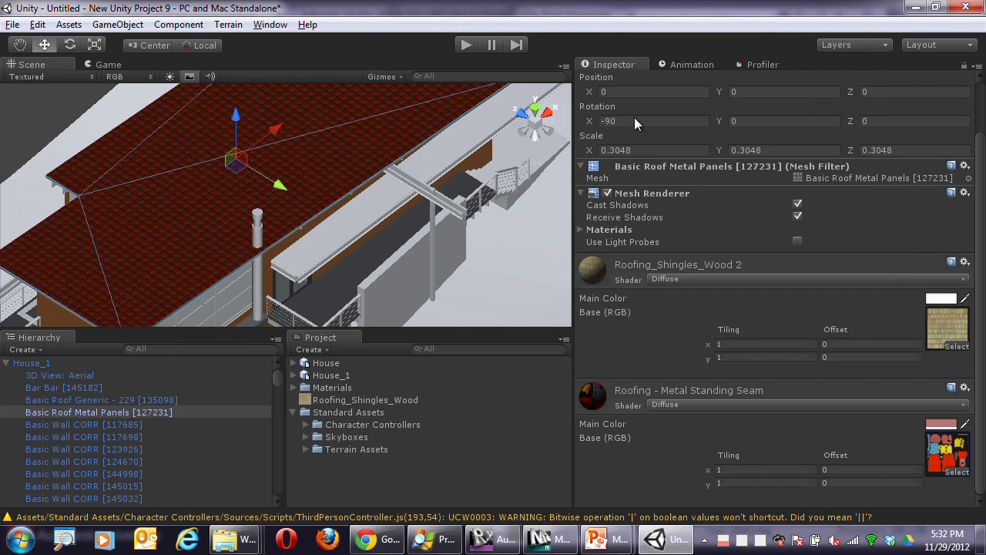
# Step: Find the Roofing_Shingles_Wood texture by searching for "roof" and assign it to the base map of the Metal Standing Seam material
pyautogui.click(962, 472)
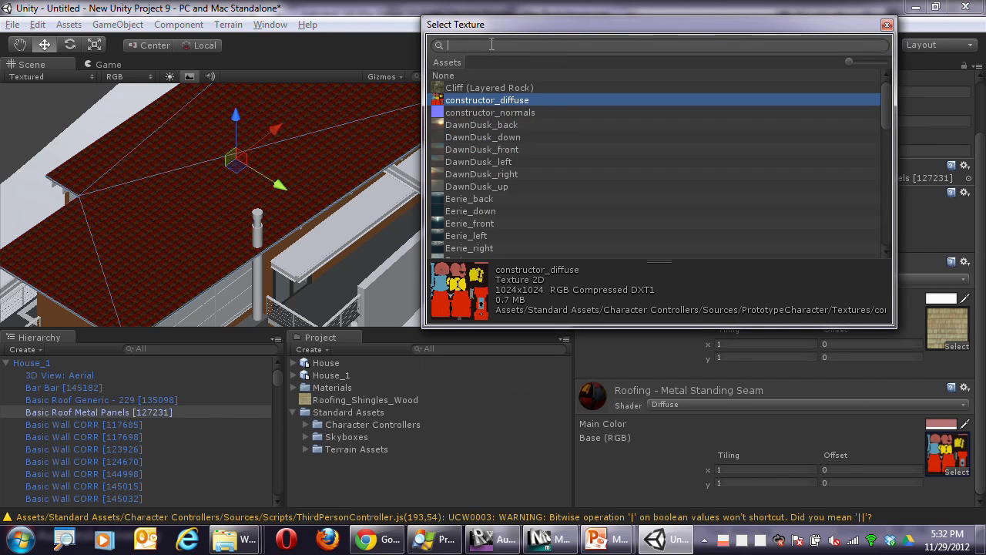
pyautogui.write('roof')
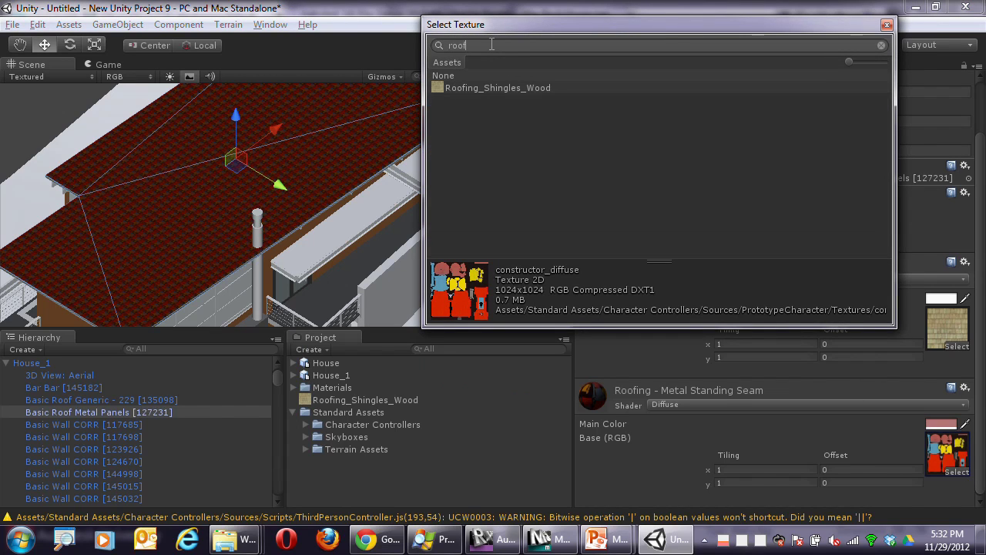
pyautogui.click(473, 87)
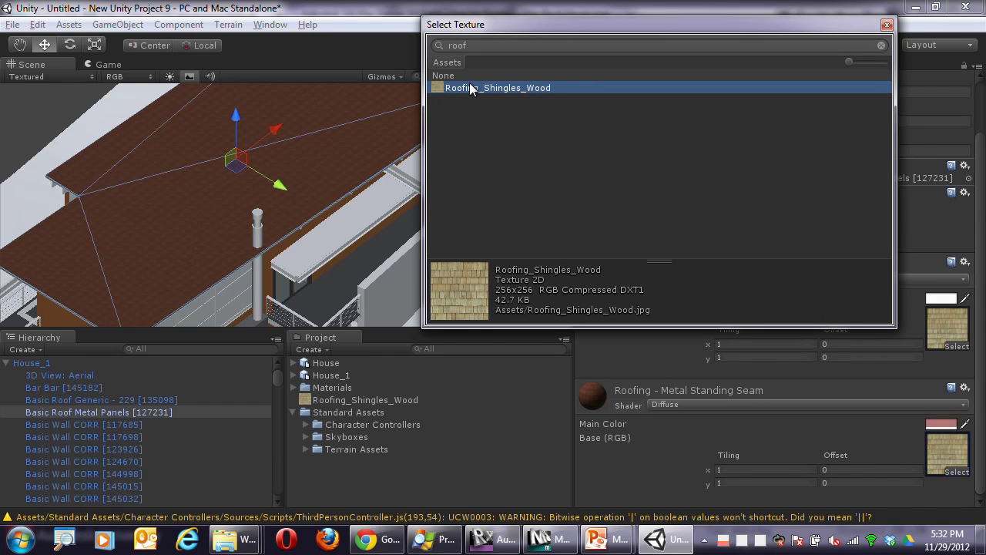
pyautogui.doubleClick(474, 87)
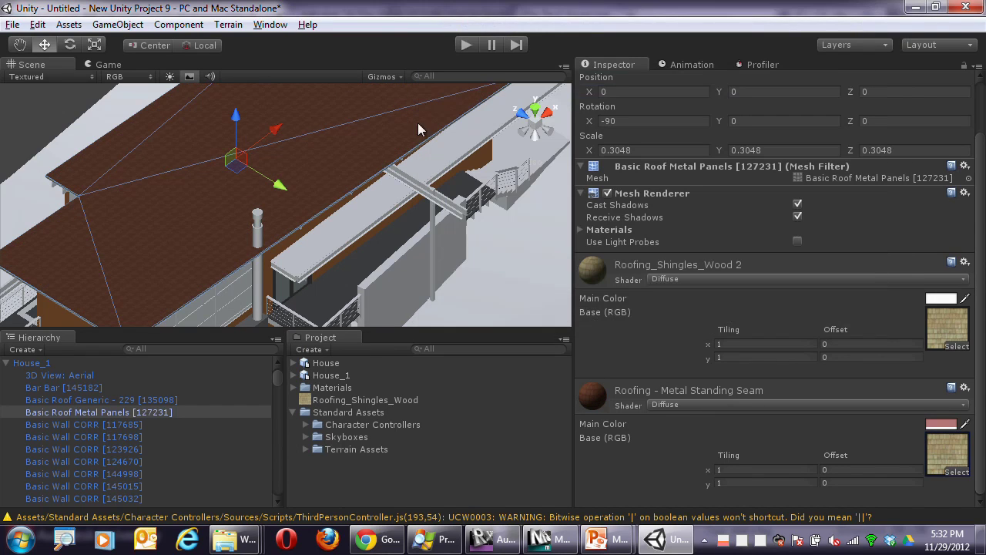
# Step: Set the main color of the Metal Standing Seam material to near-white with RGB 240, 240, 240
pyautogui.click(941, 424)
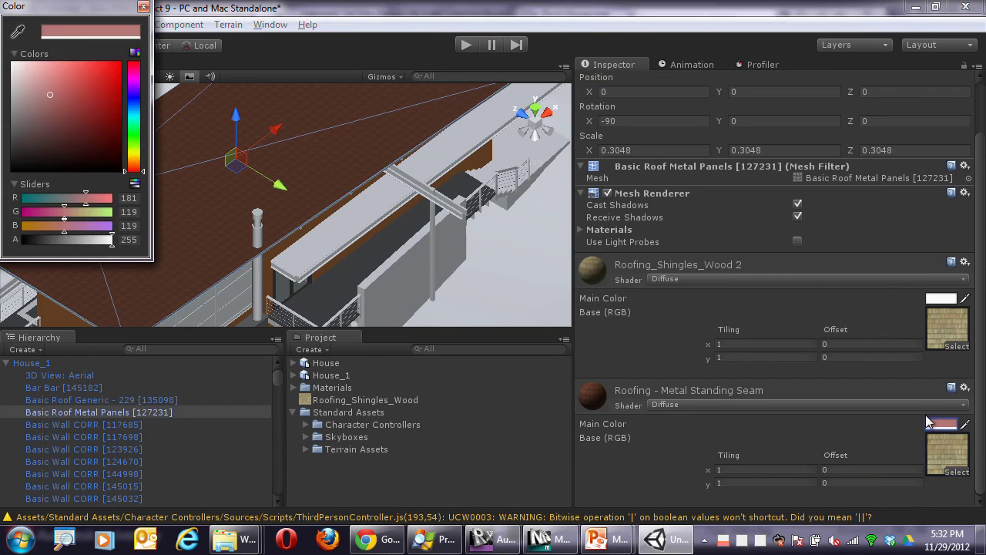
pyautogui.moveTo(43, 91); pyautogui.dragTo(13, 72)
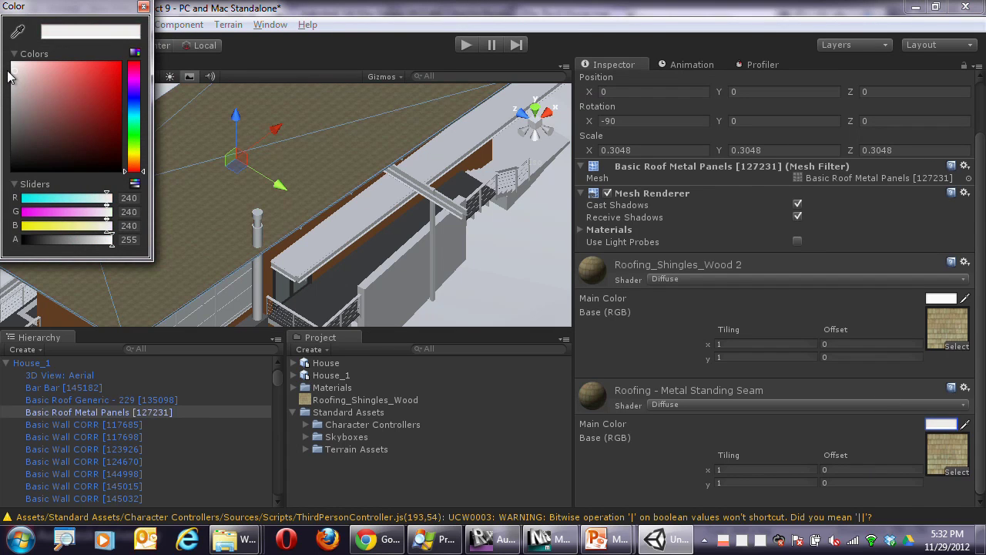
pyautogui.click(143, 6)
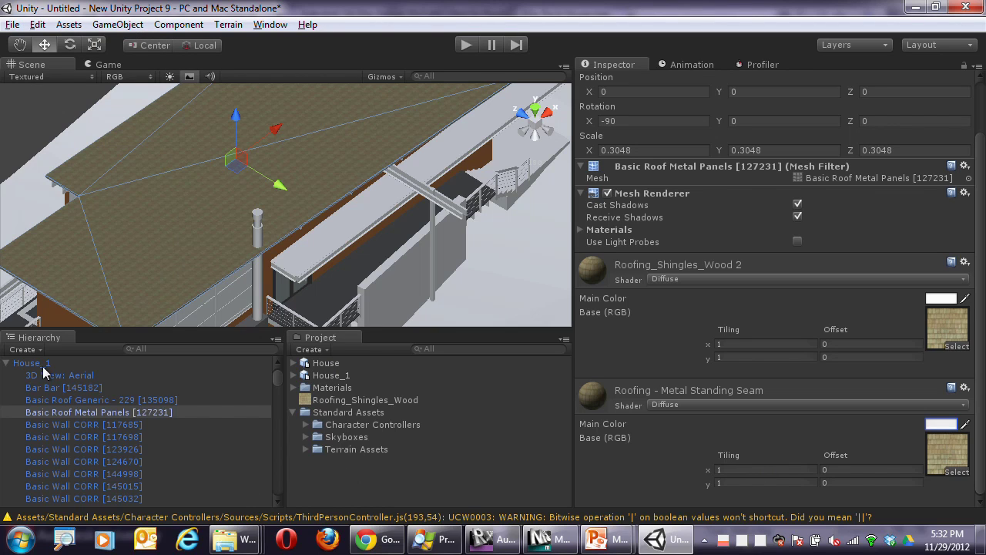
# Step: Collapse the House_1 object tree, clear the selection and open the list of scene objects that can be created
pyautogui.click(6, 363)
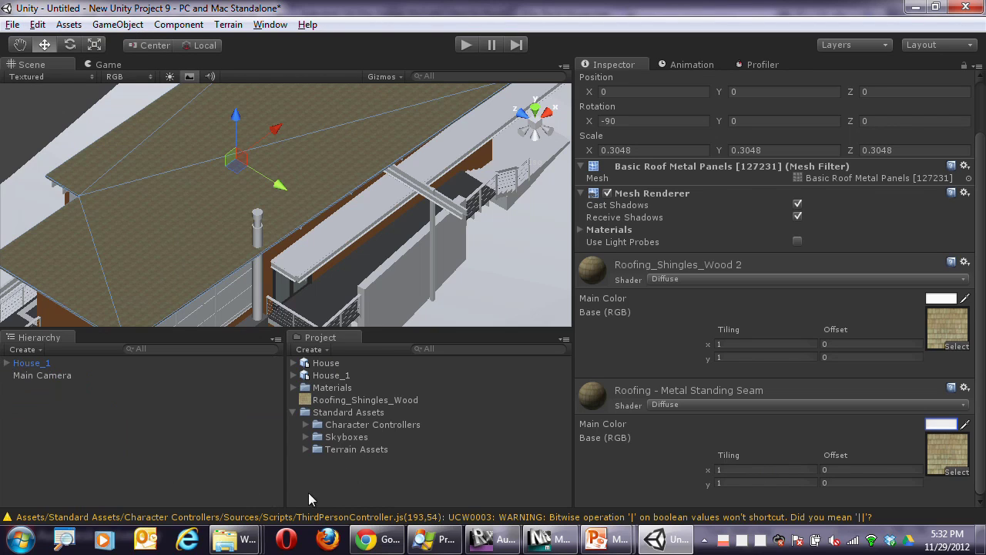
pyautogui.click(42, 397)
pyautogui.click(31, 355)
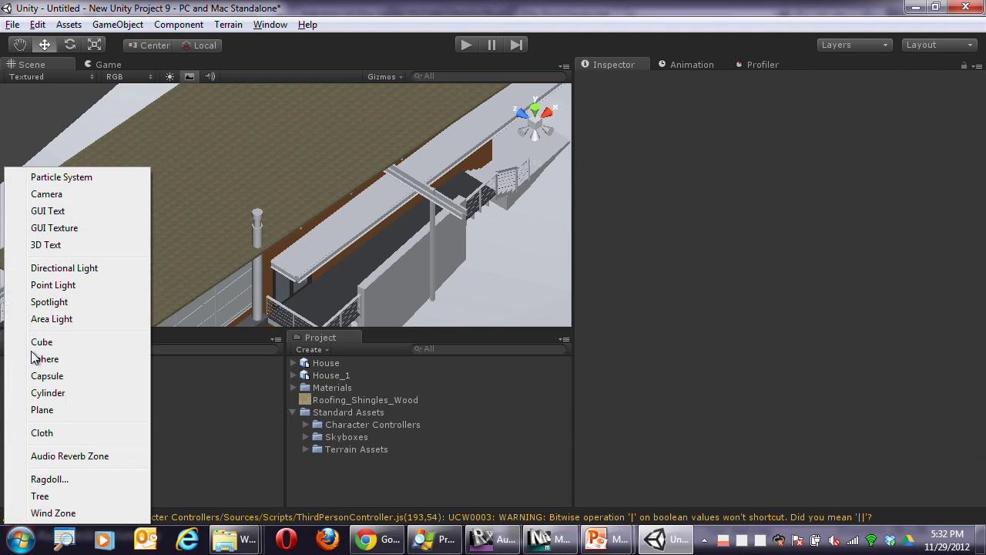